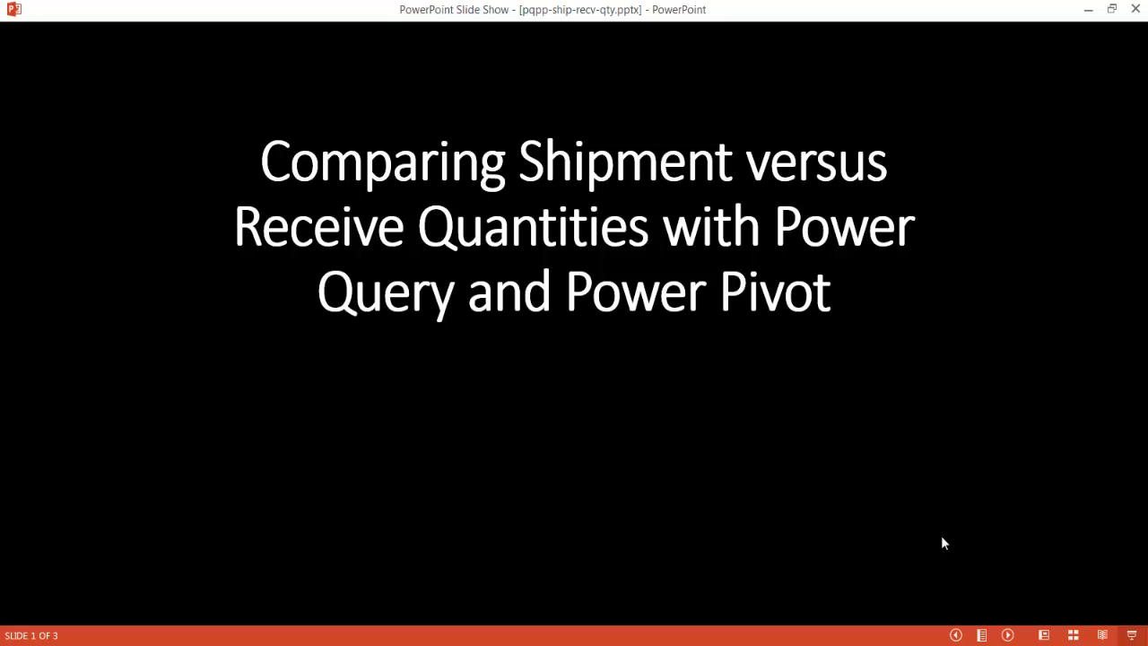
click(942, 536)
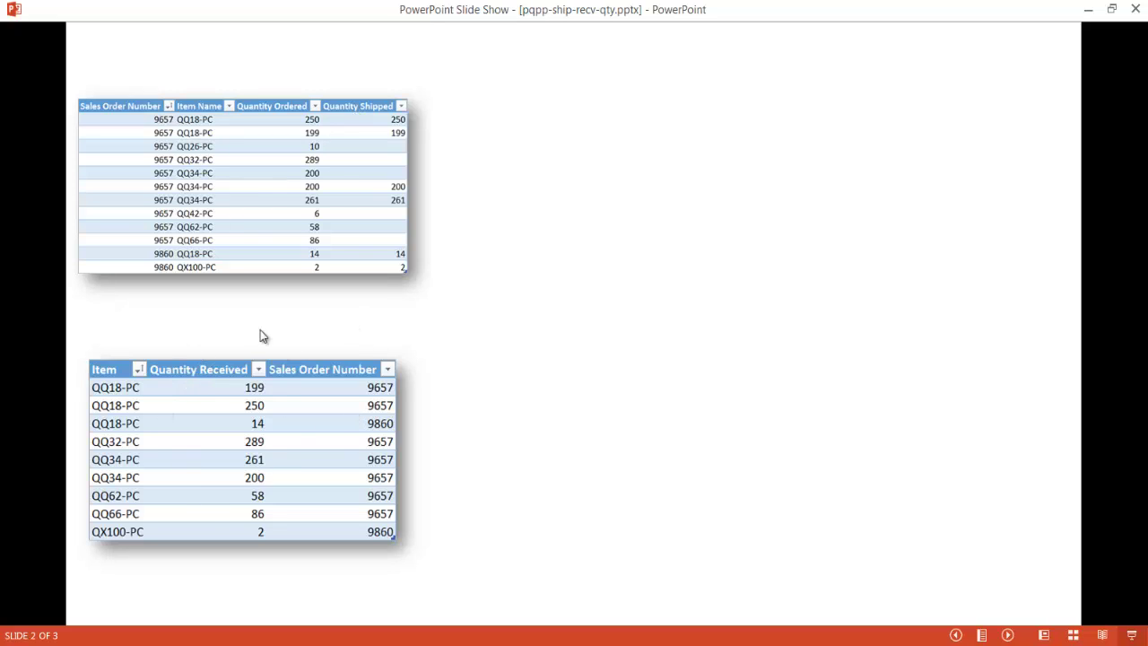
click(206, 327)
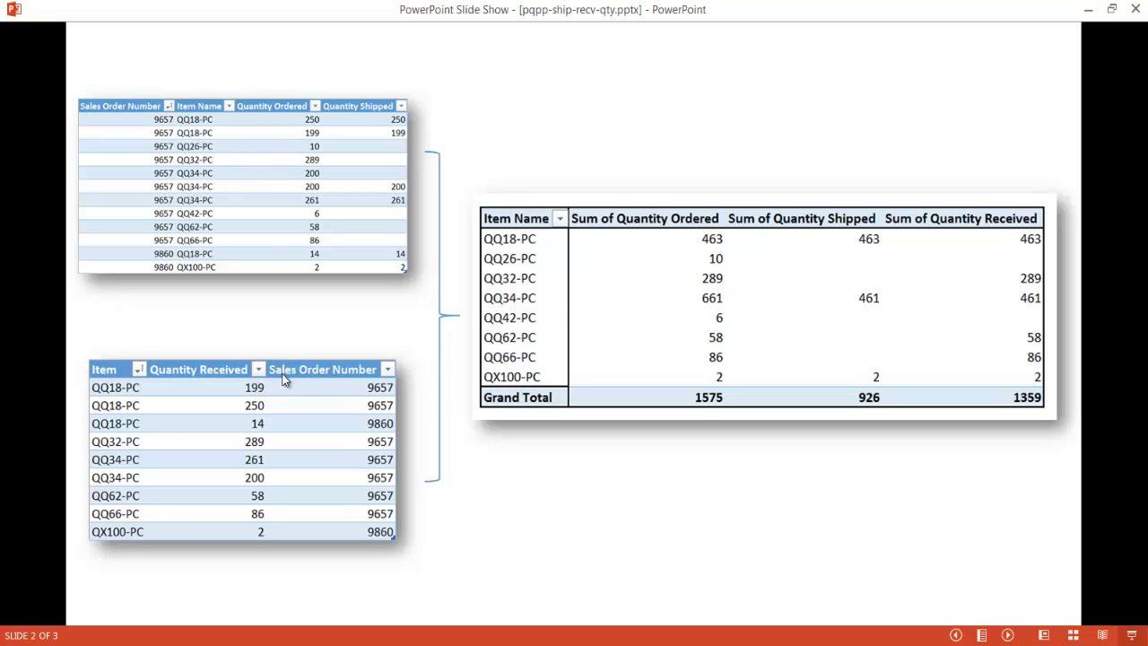
click(213, 418)
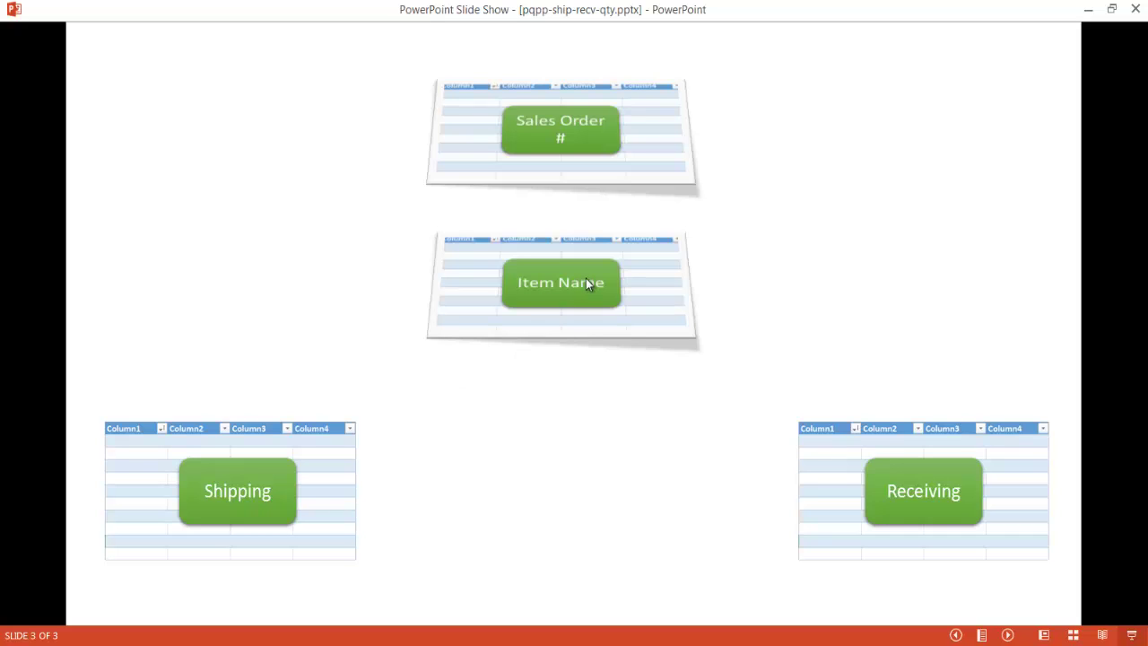
click(213, 518)
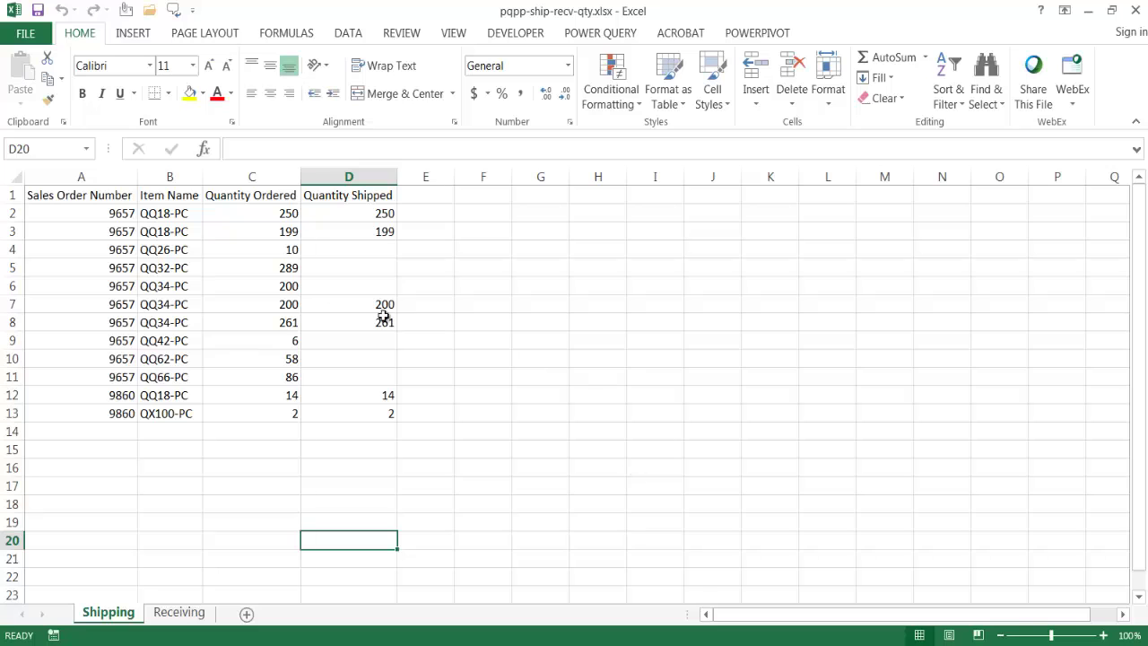
- Convert the Shipping sheet's data range A1:D13 into a table with headers and name the table ship
click(183, 617)
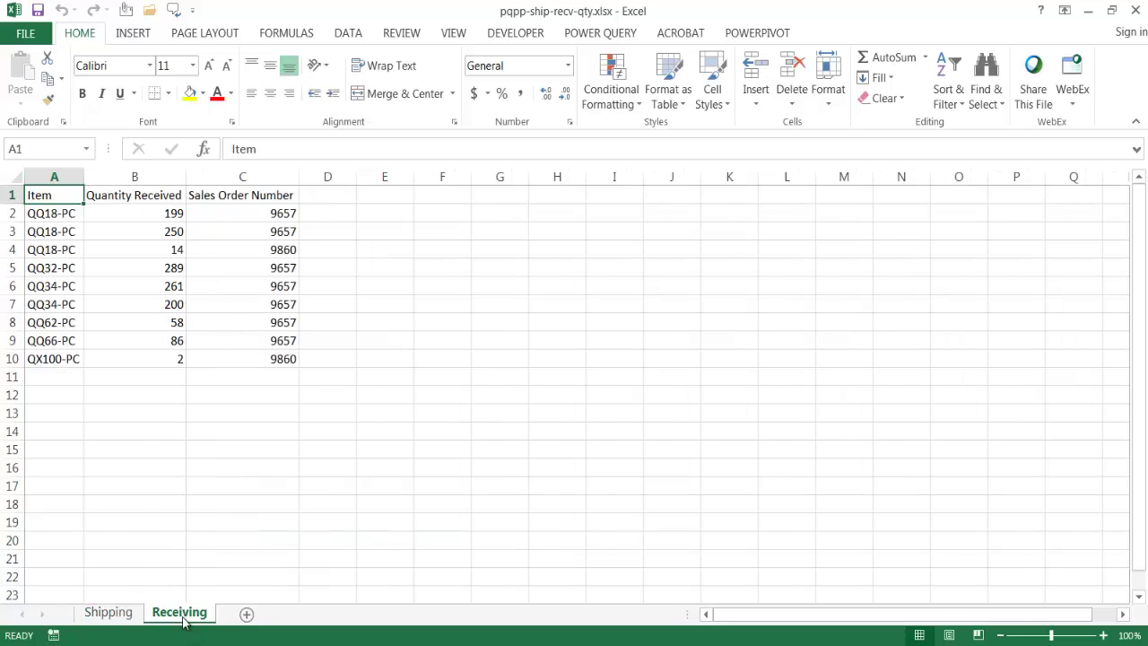
click(115, 617)
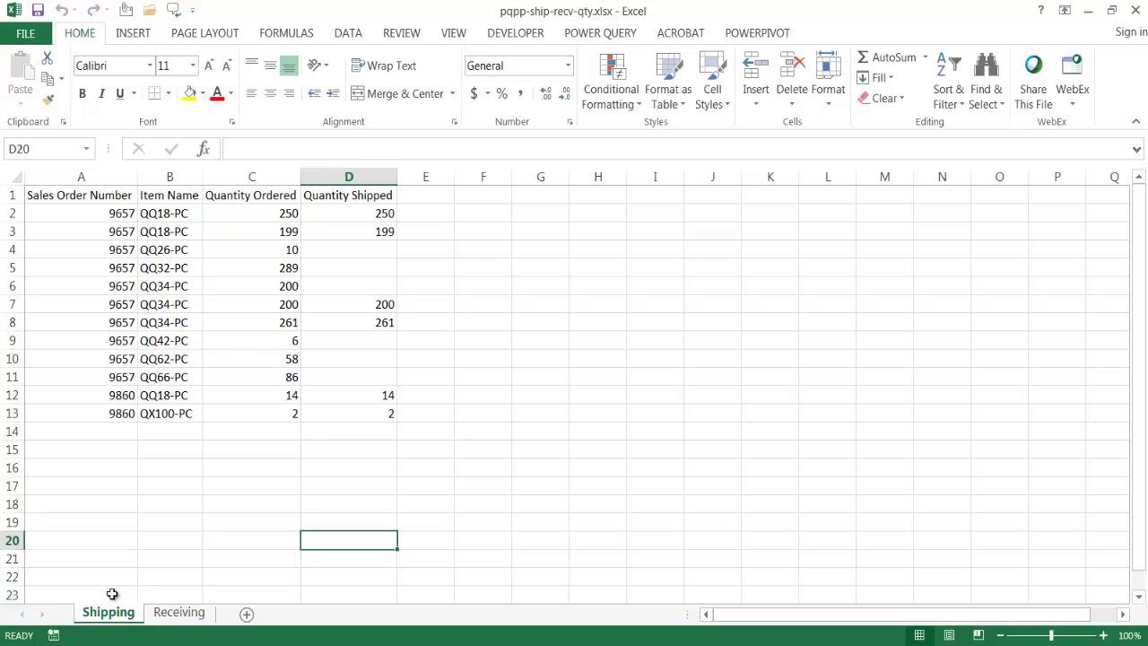
click(174, 265)
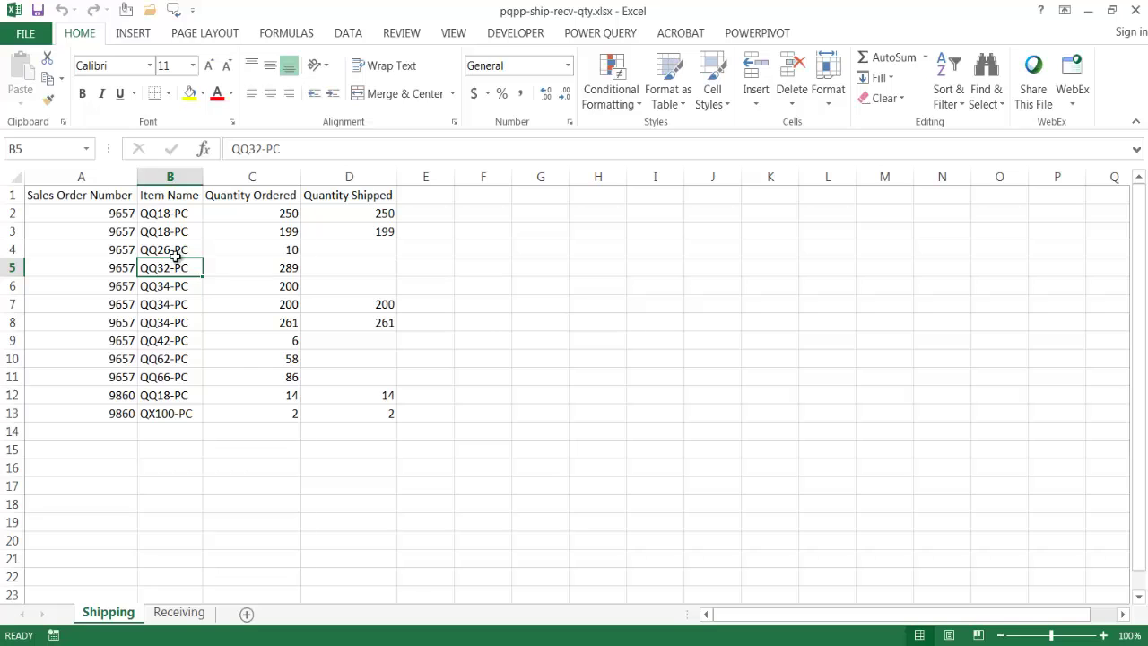
click(128, 40)
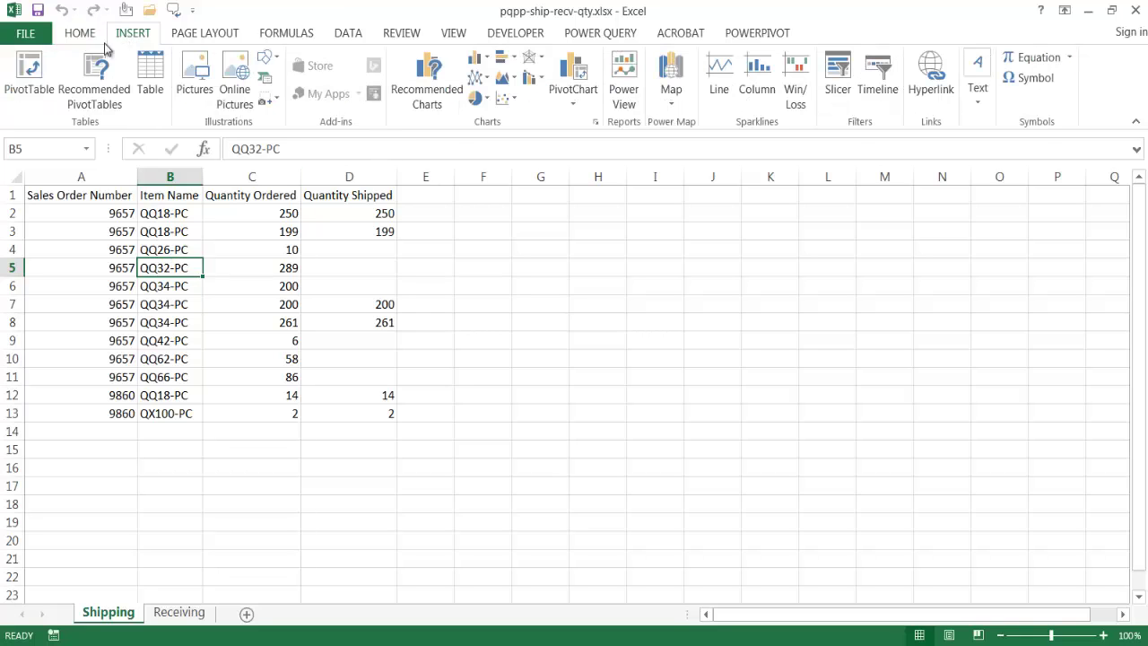
click(146, 63)
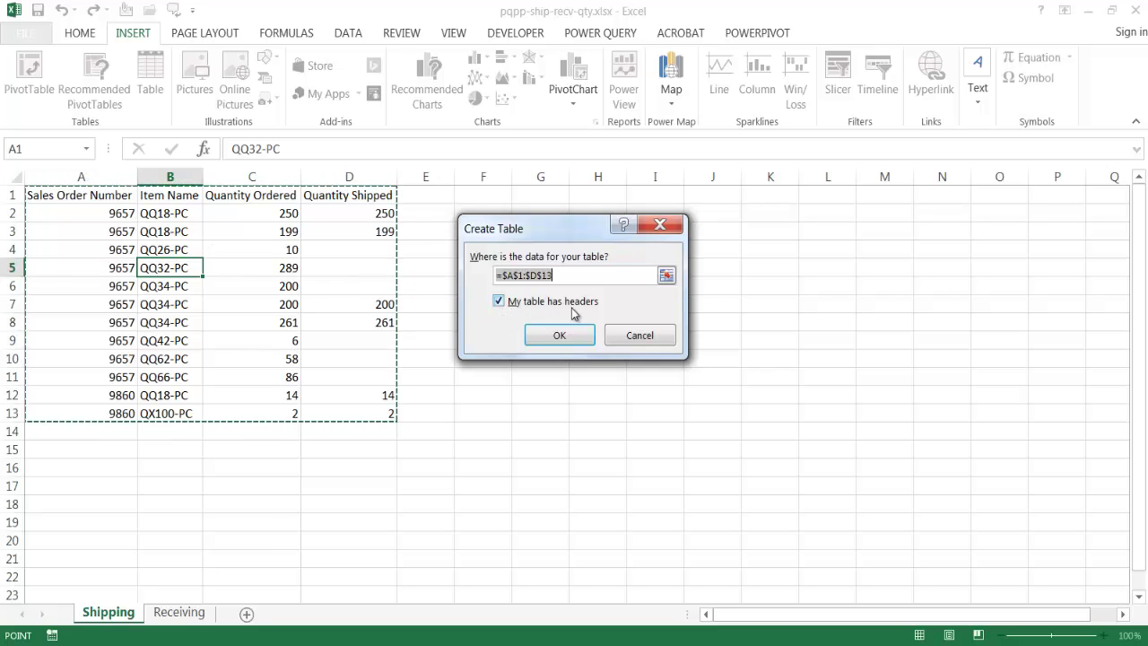
click(551, 333)
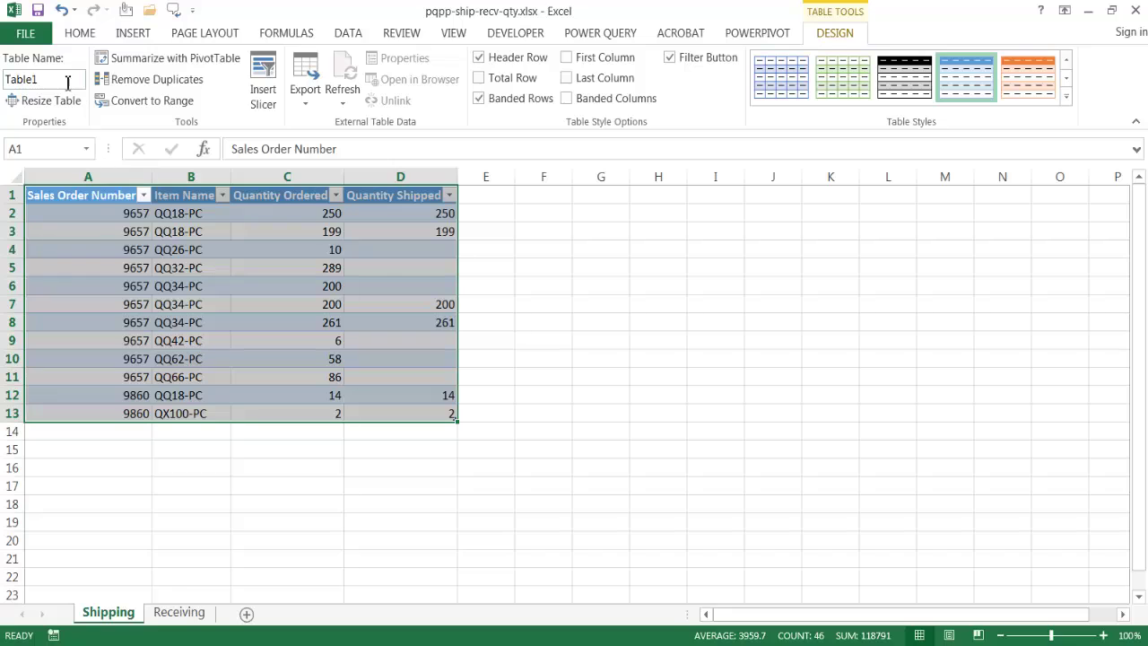
click(5, 80)
text(ship)
- Convert the Receiving sheet's data range A1:C10 into a table with headers
click(179, 611)
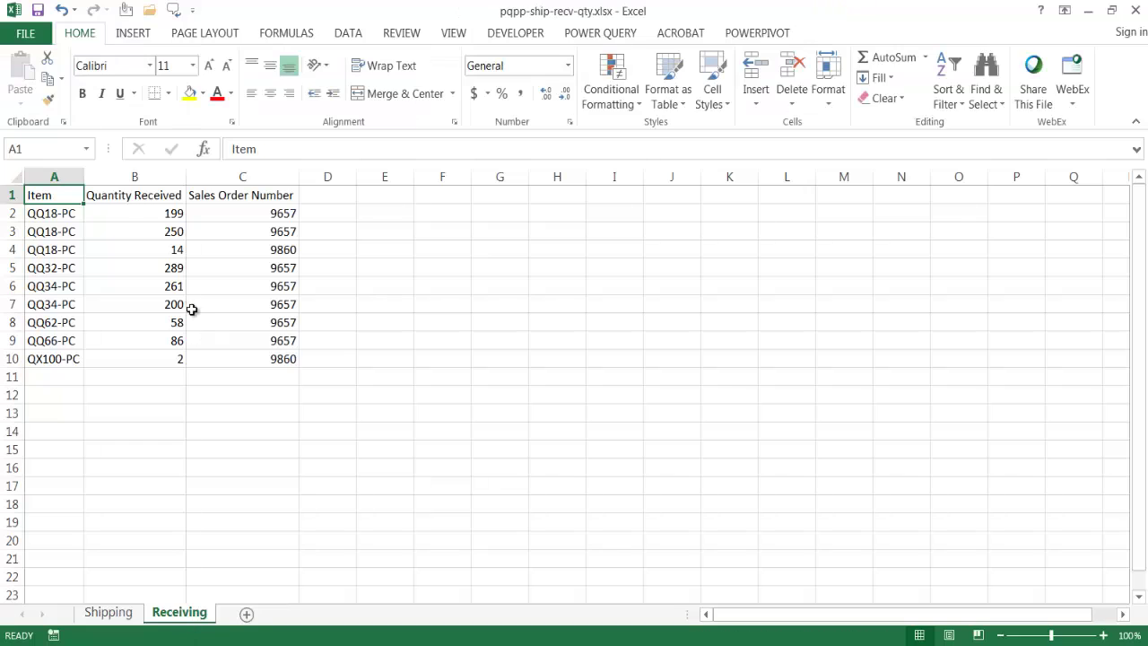
click(167, 267)
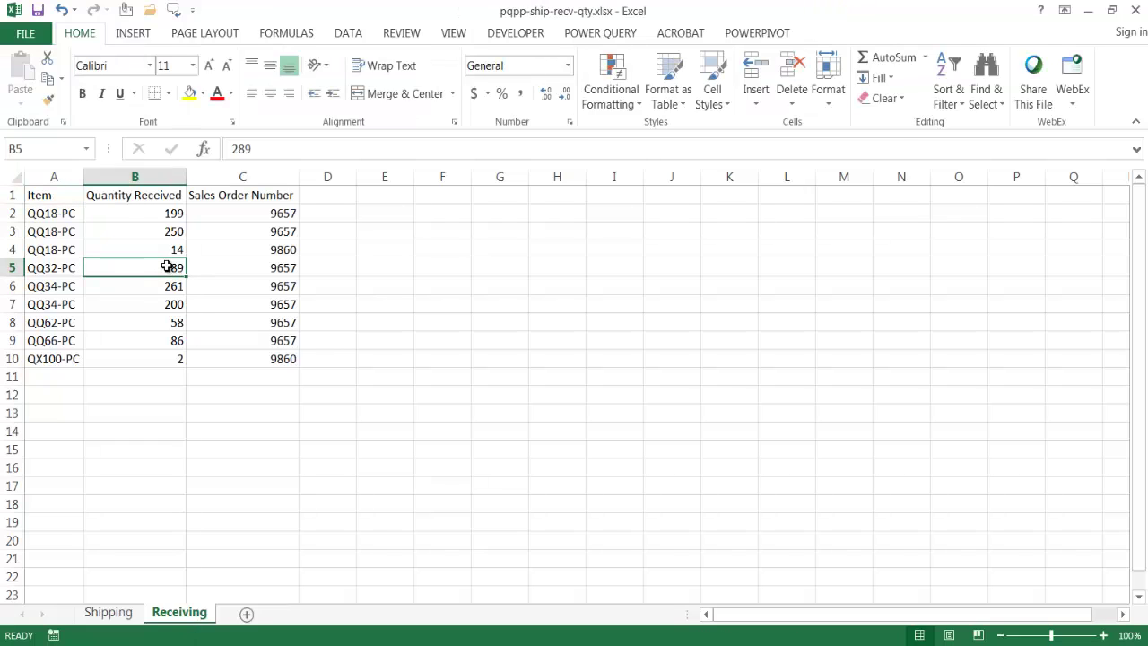
click(133, 33)
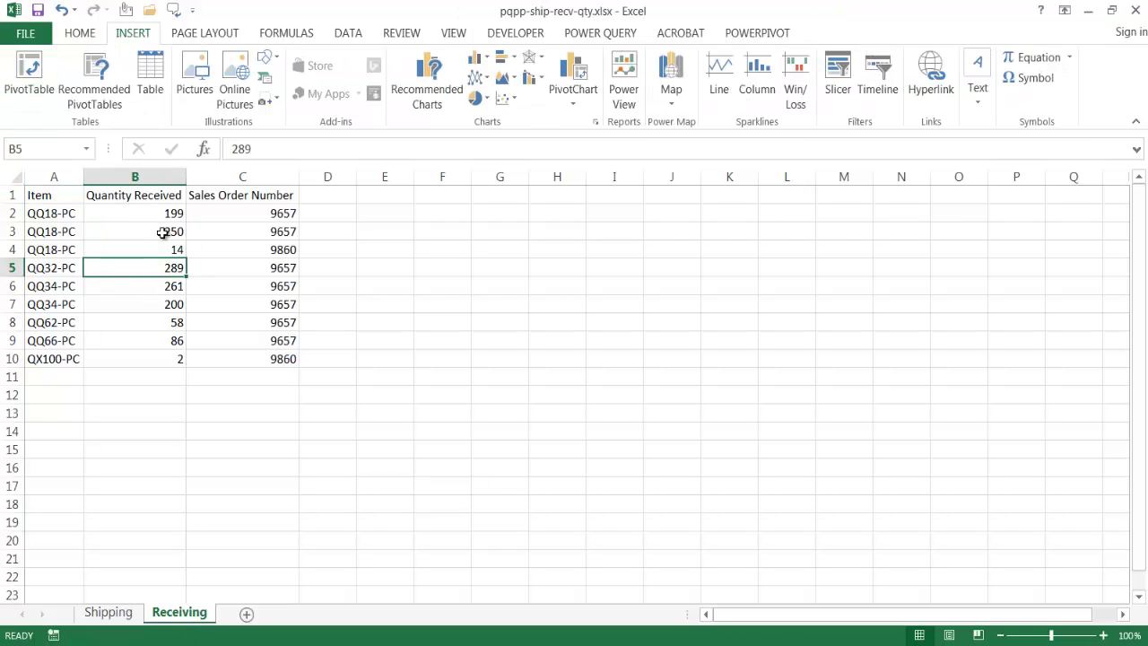
key(ctrl+t)
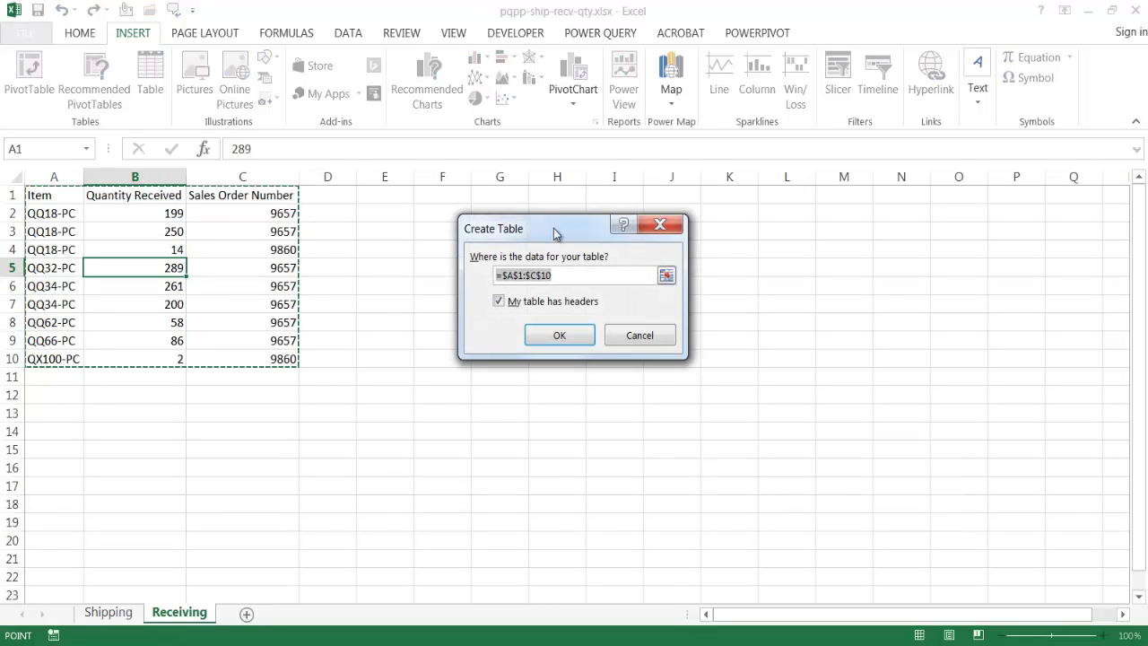
click(561, 340)
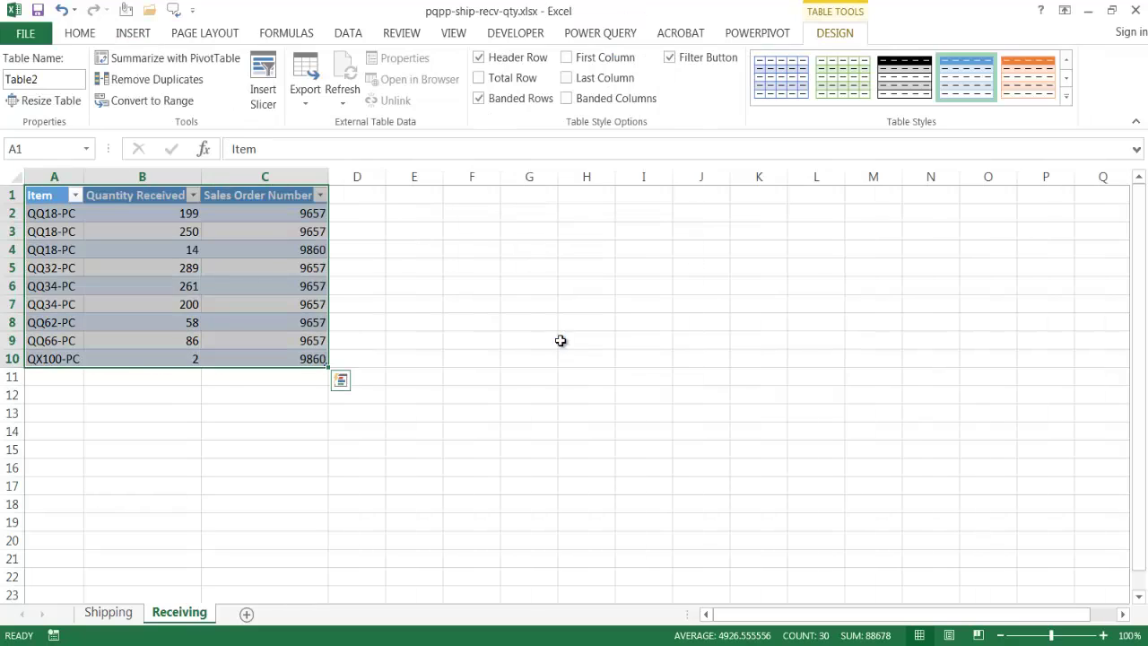
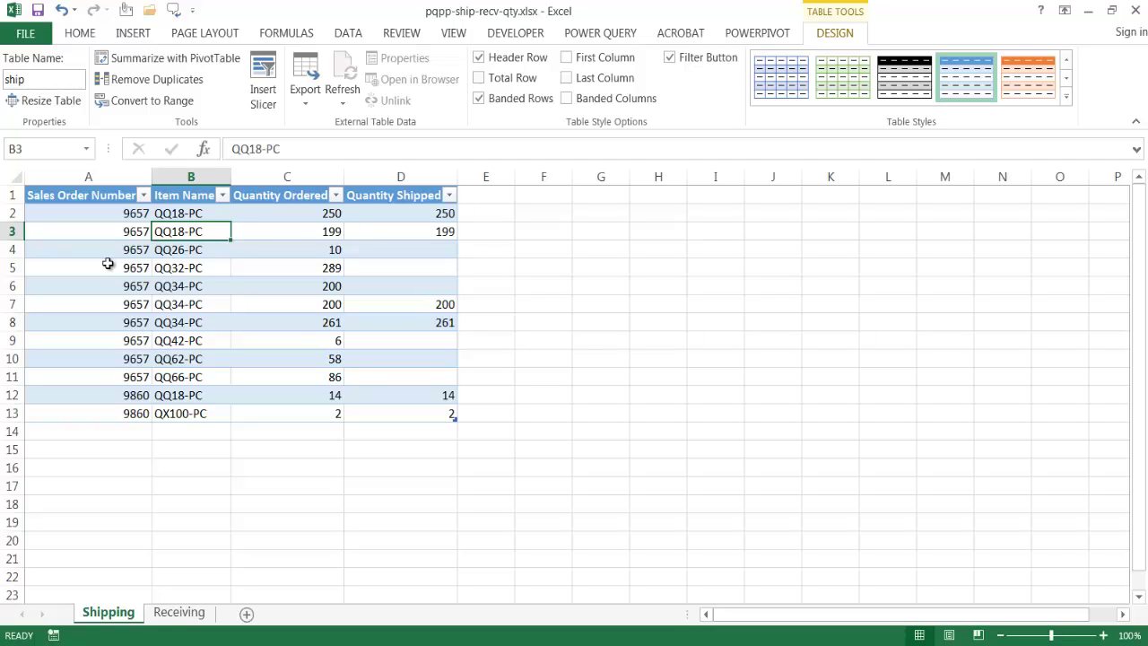
- Open the ship table on the Shipping sheet as a new Power Query query
click(100, 237)
click(170, 232)
click(600, 36)
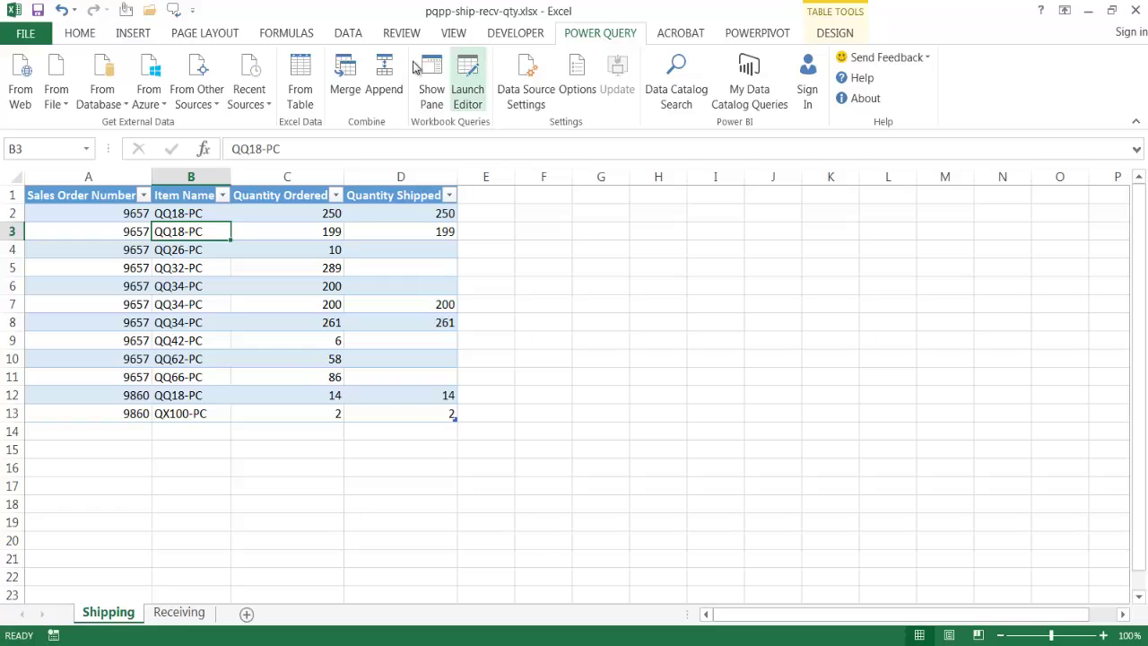
click(304, 78)
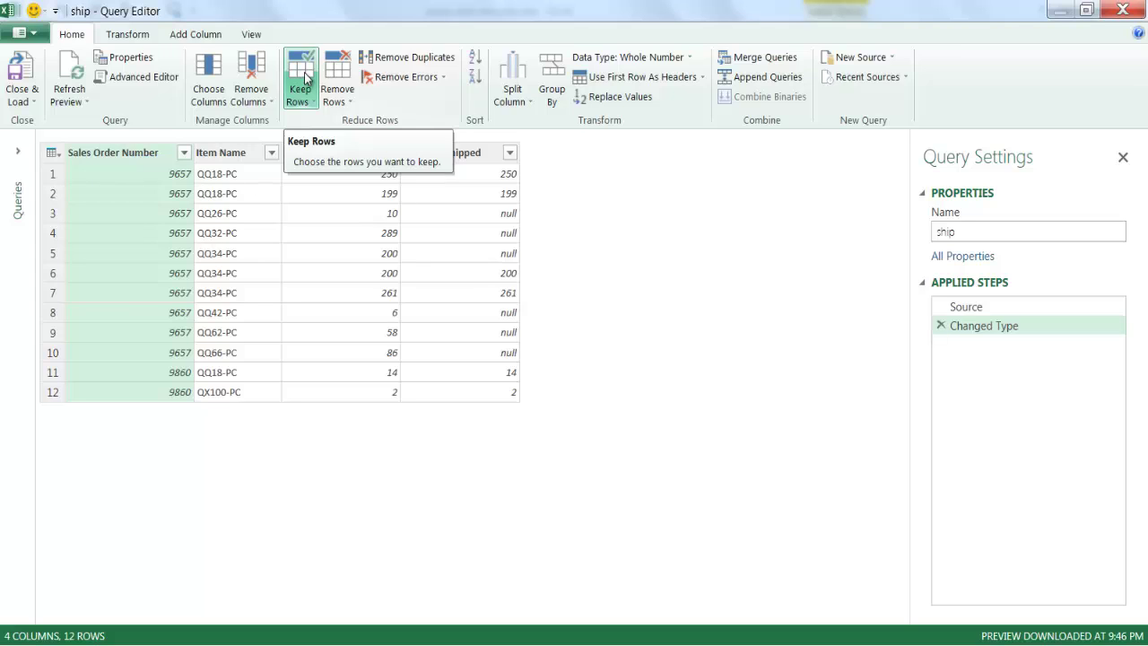
- Keep only the Sales Order Number column in the query and remove its duplicate rows
right_click(123, 160)
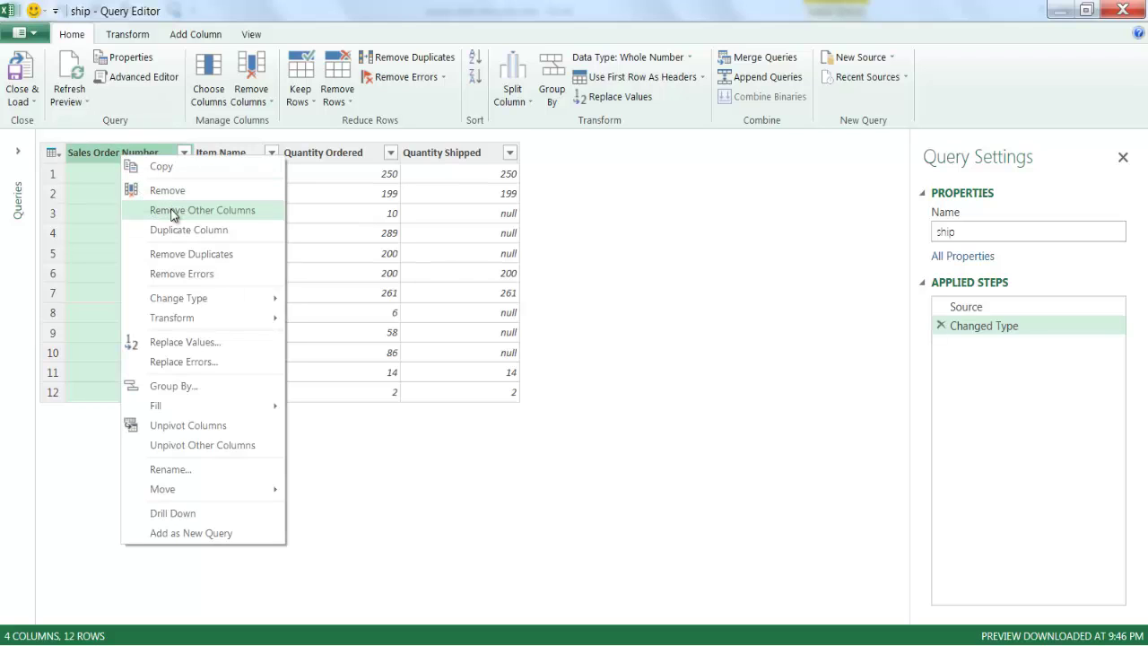
click(201, 212)
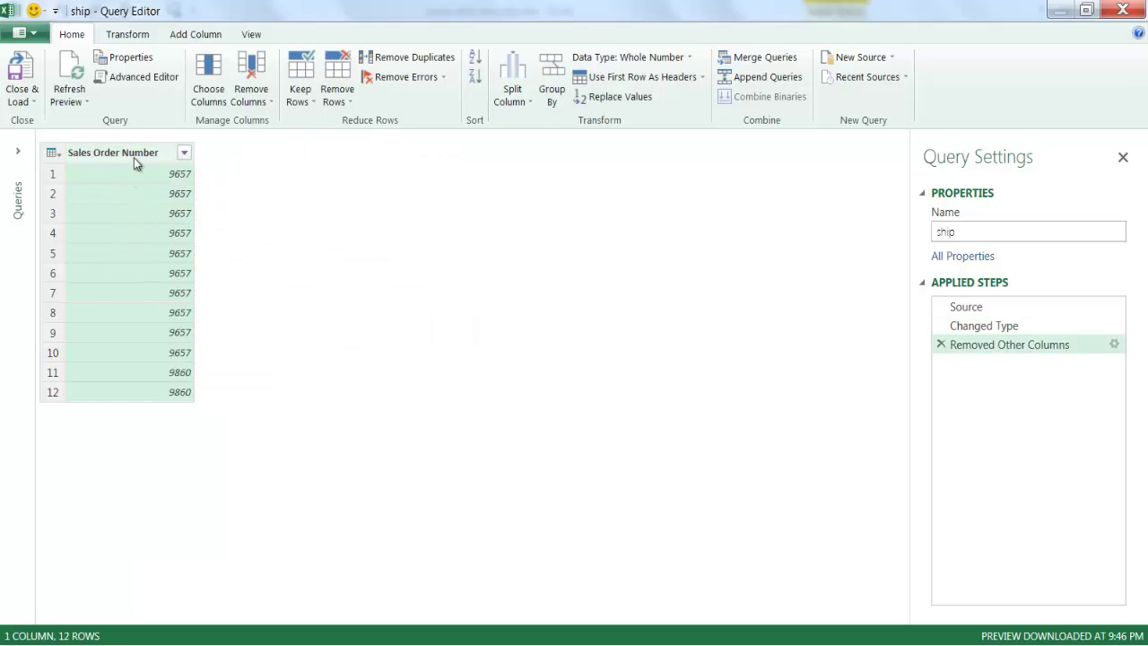
click(423, 59)
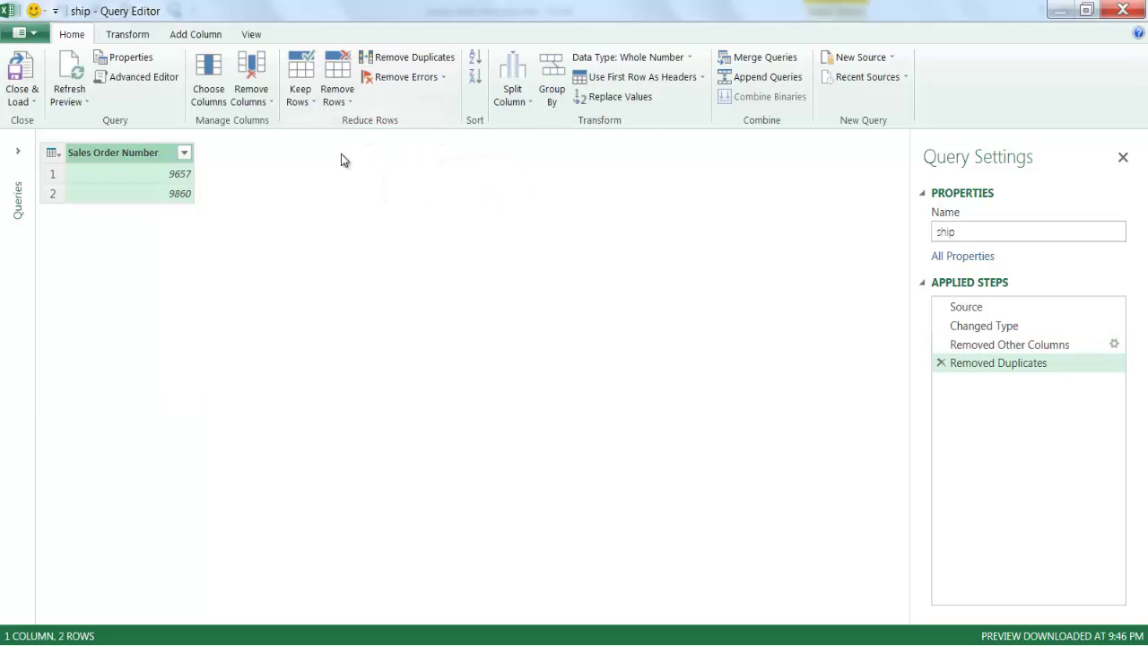
- Name the query UniqueSalesOrder and load it as a connection only, adding its data to the Data Model
double_click(982, 235)
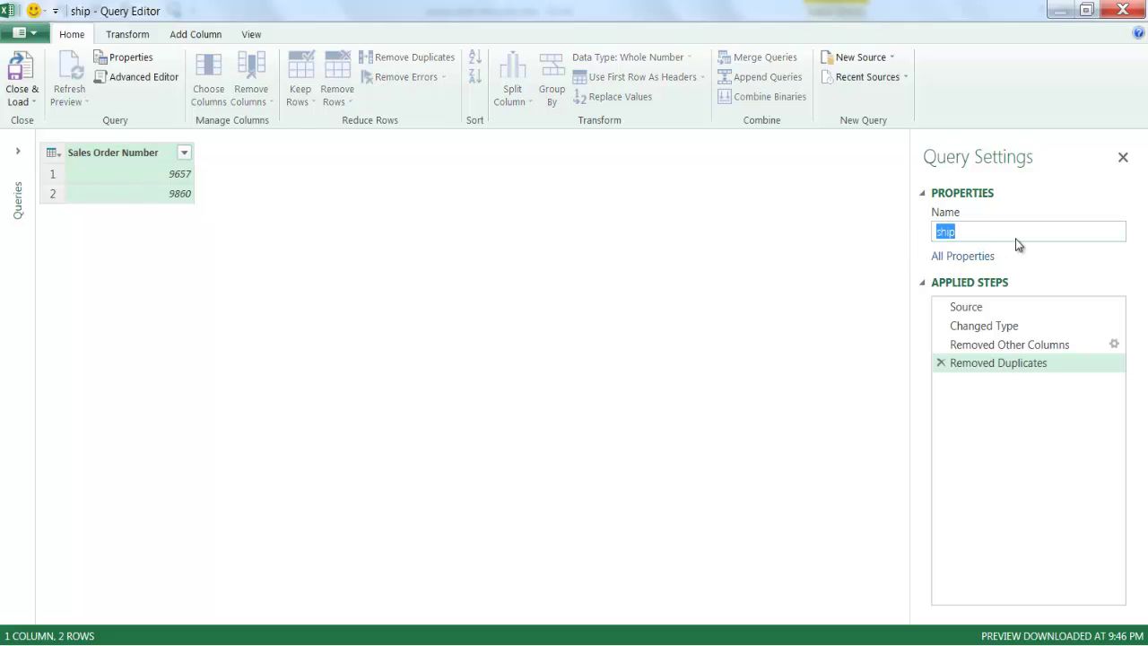
text(UniqueSalesOrder)
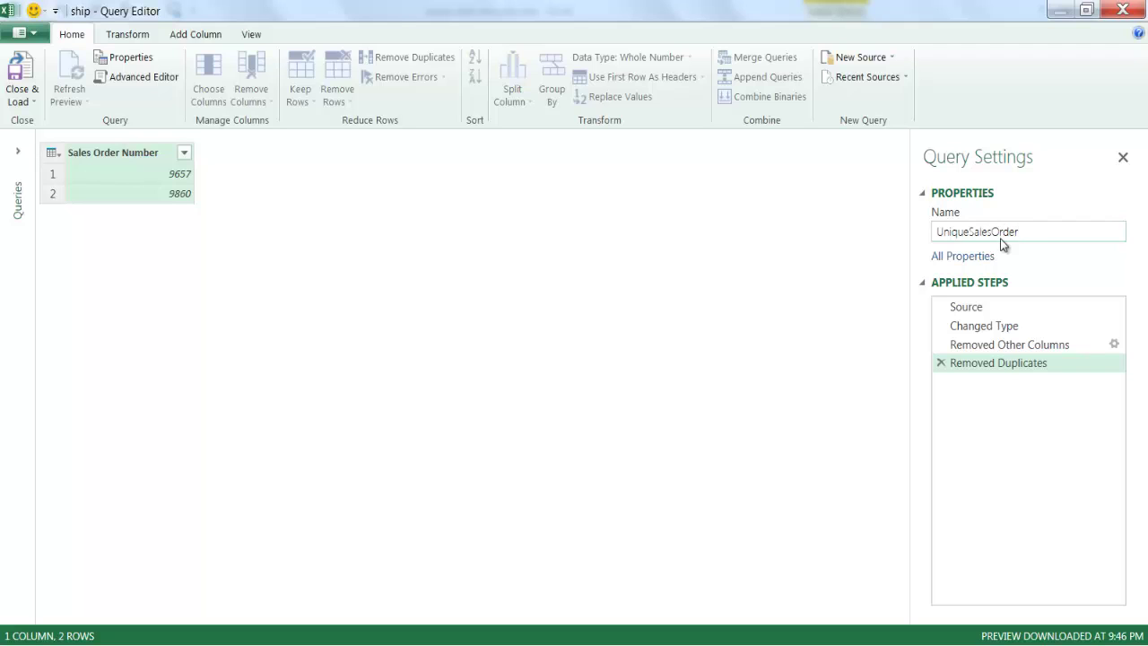
click(33, 106)
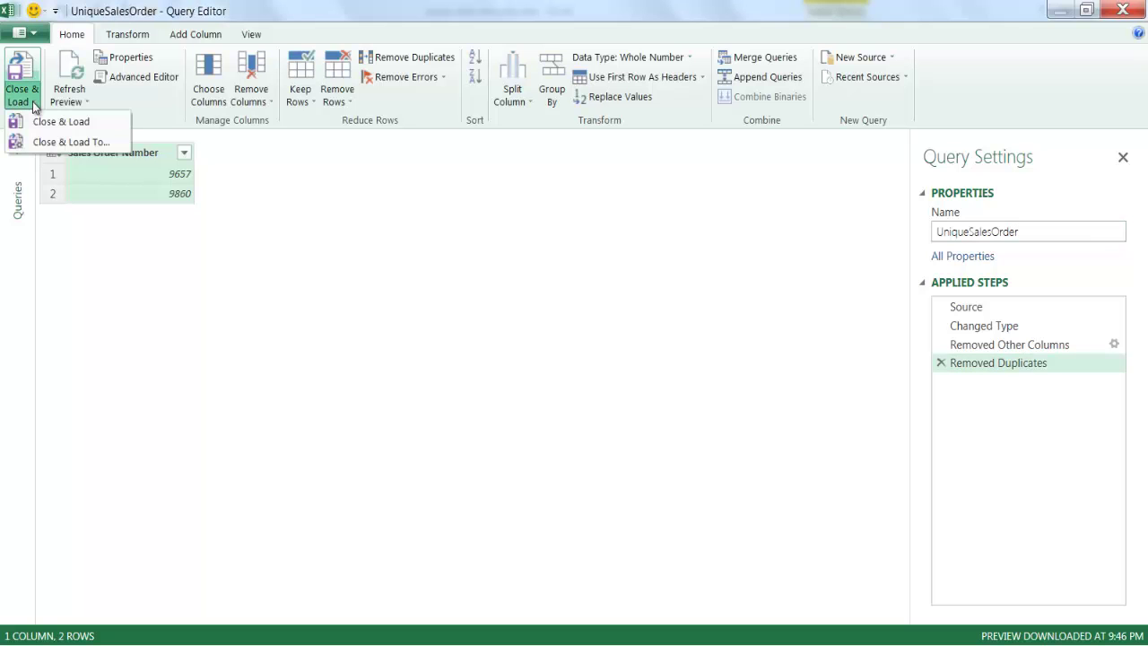
click(59, 145)
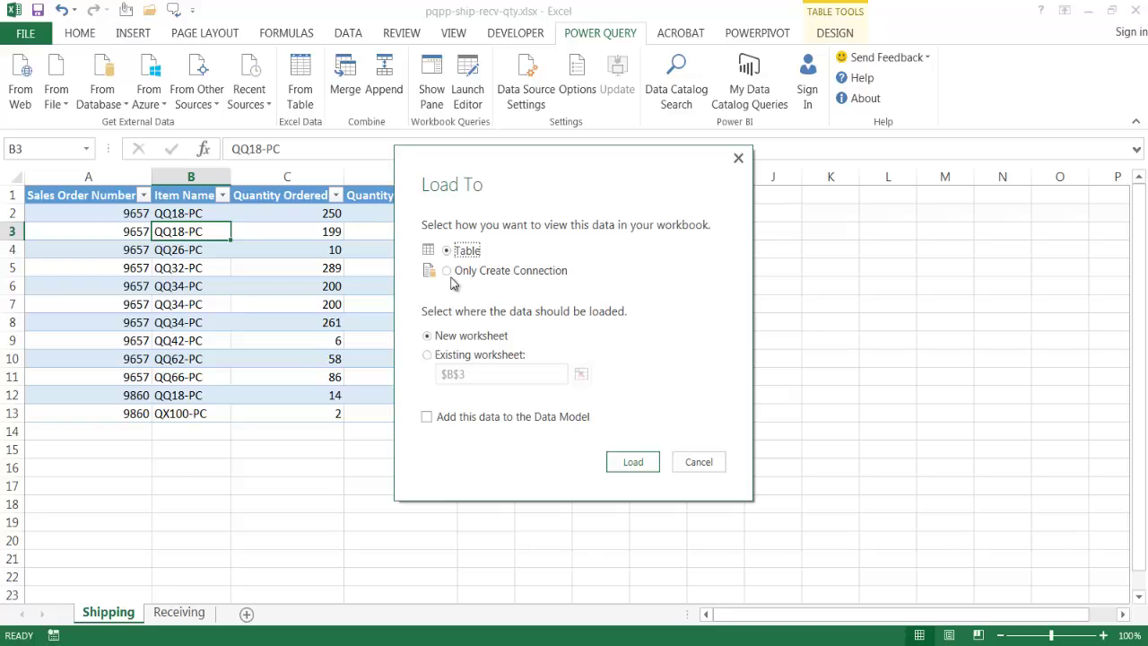
click(454, 273)
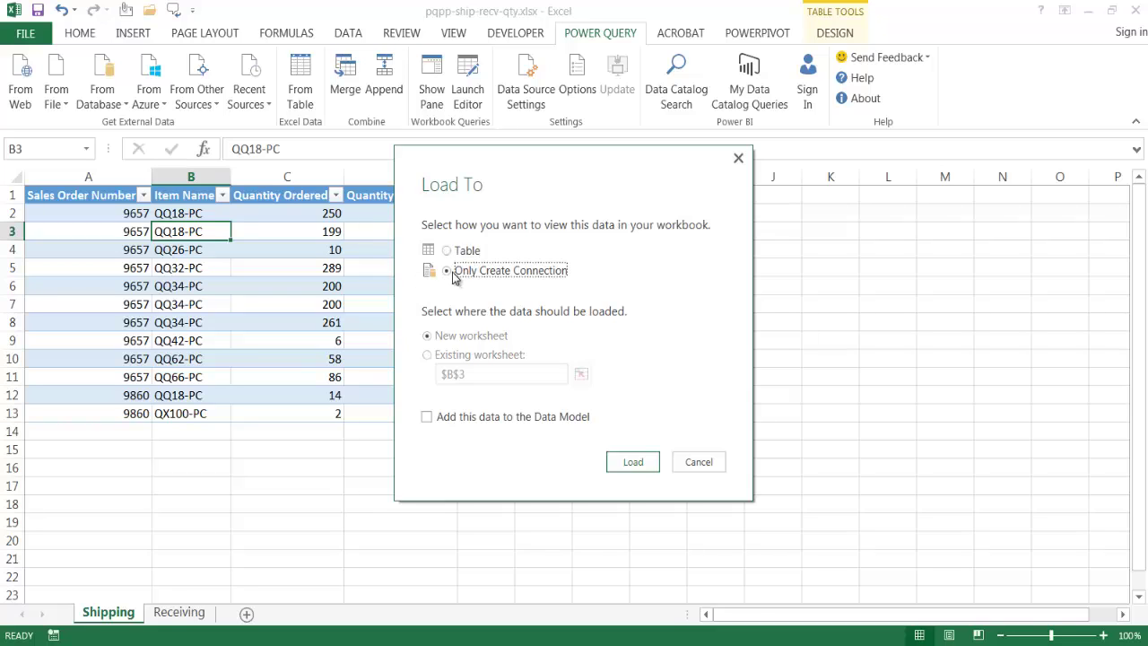
click(430, 426)
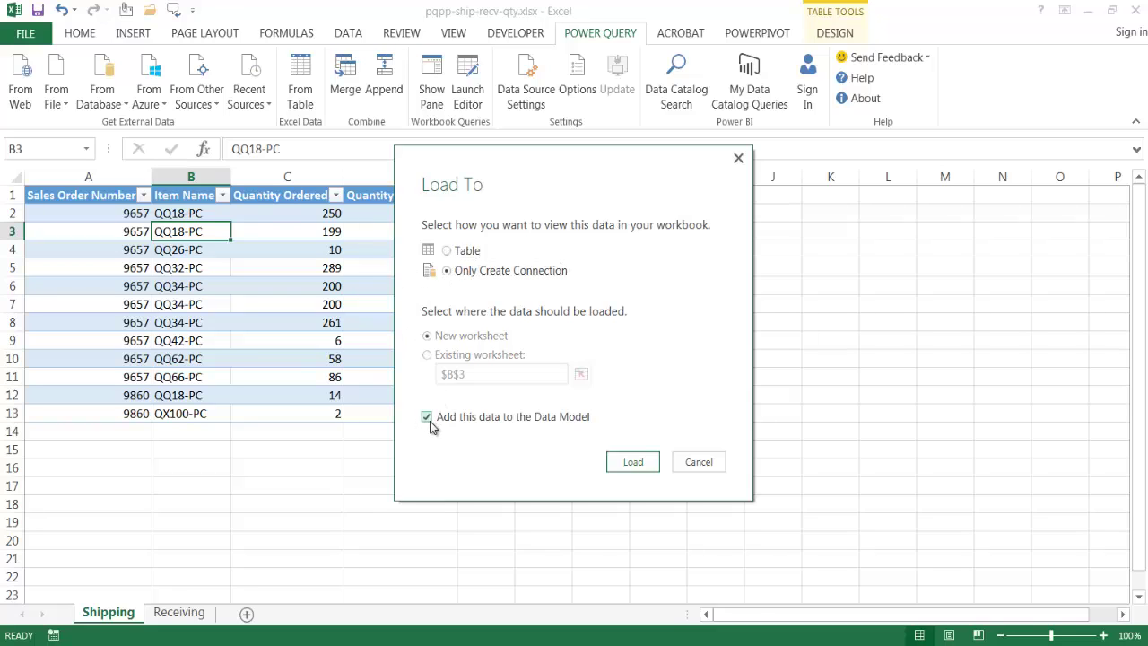
click(645, 467)
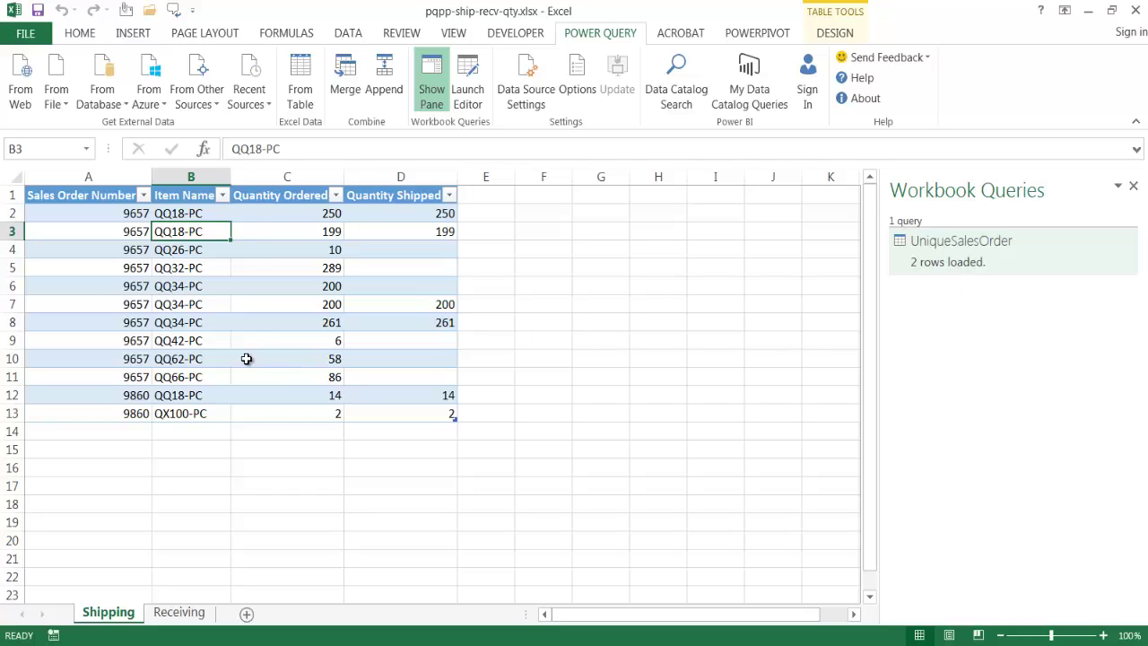
- Create another Power Query query from the ship table and keep only its Item Name column
click(206, 265)
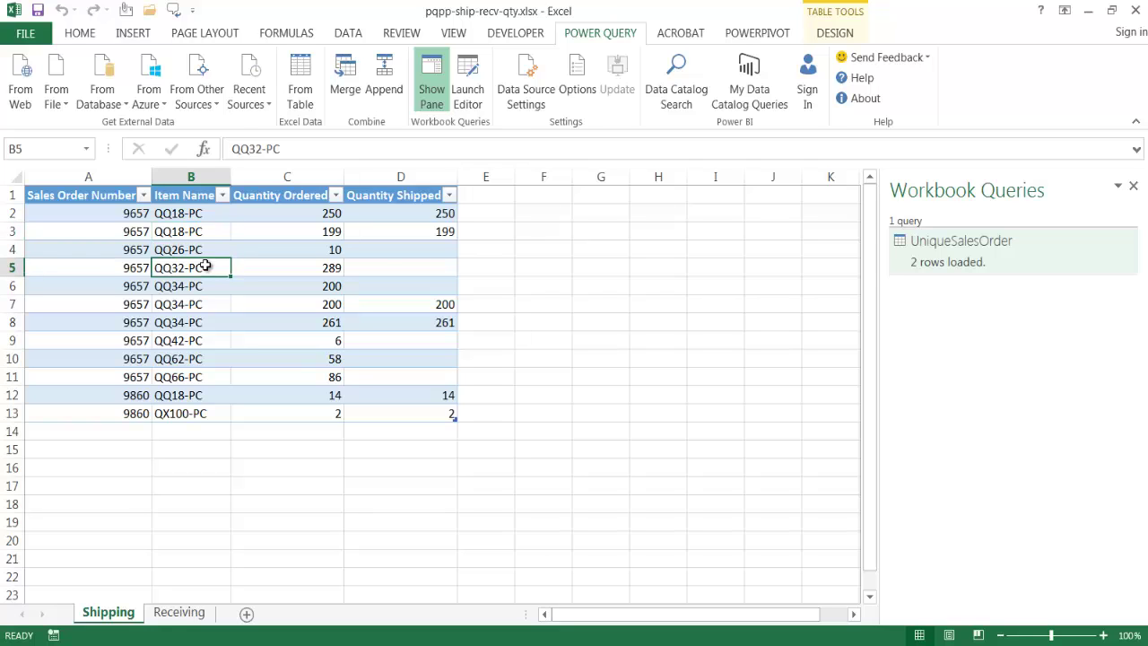
click(302, 97)
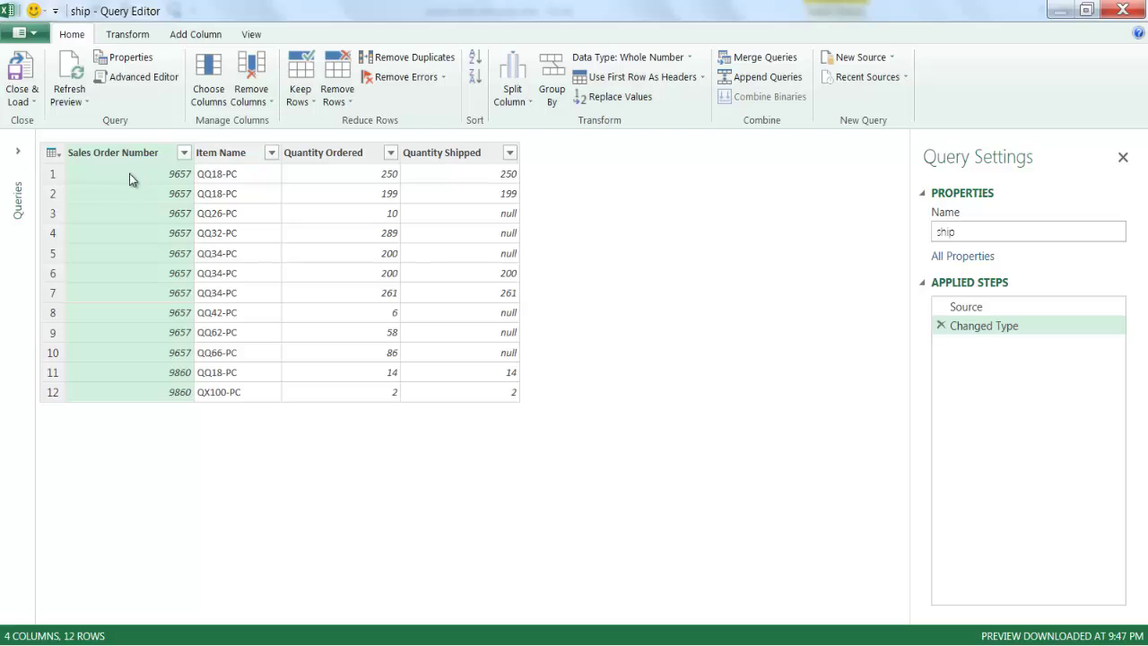
click(232, 152)
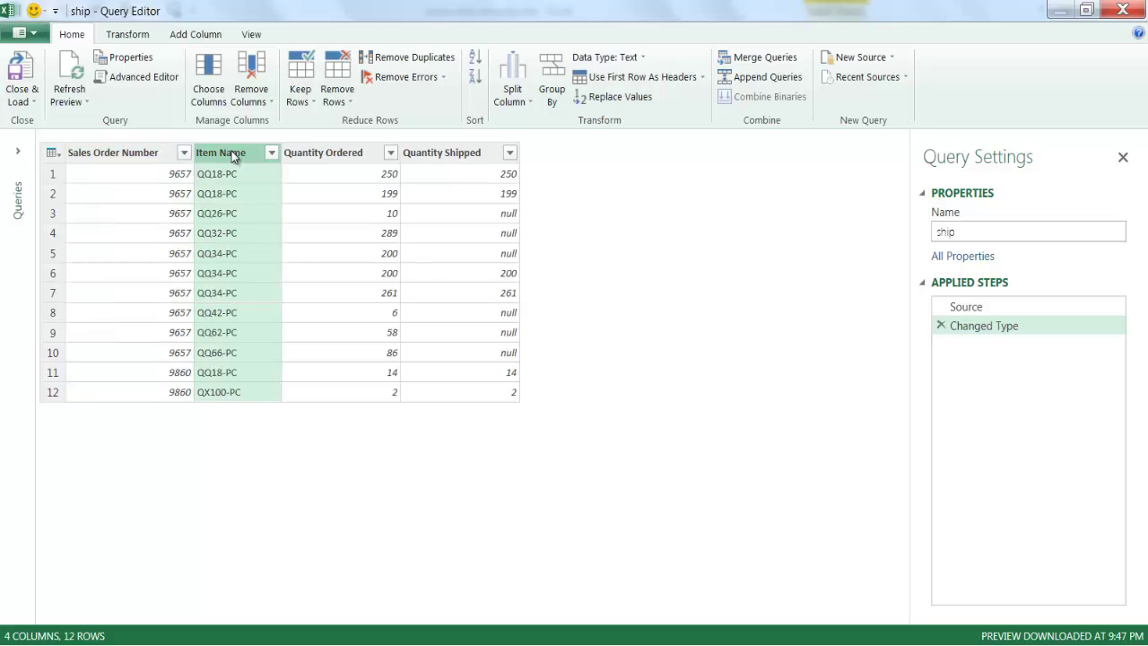
right_click(232, 151)
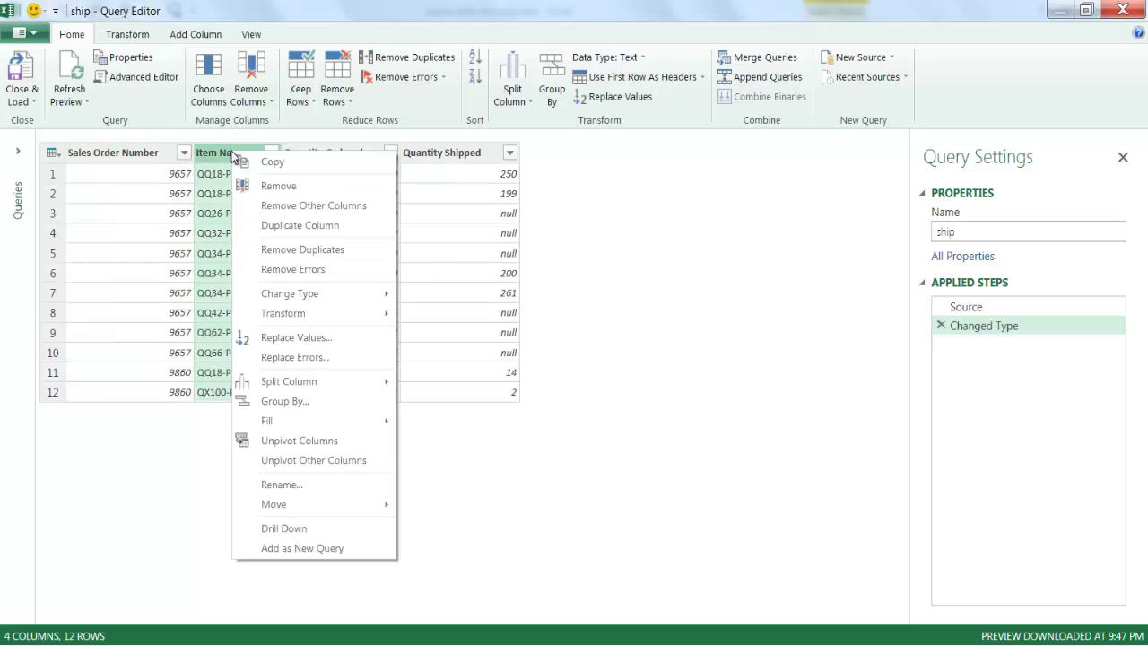
click(260, 207)
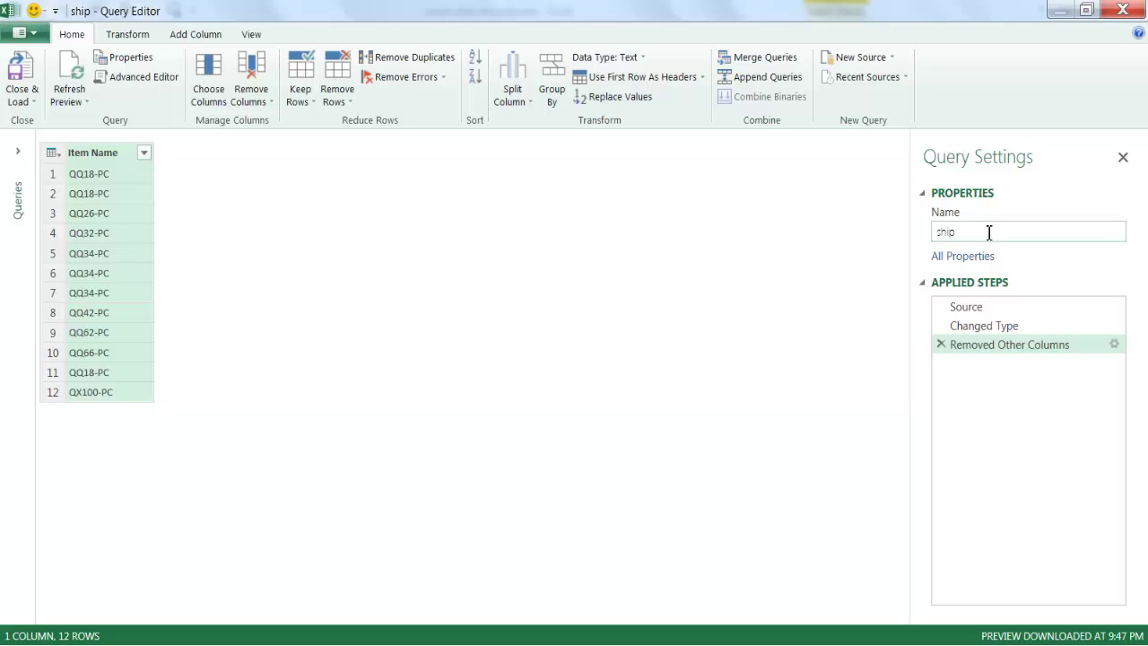
- Rename the Item Name query as UniqueItemName
drag(990, 231, 939, 234)
text(Unie)
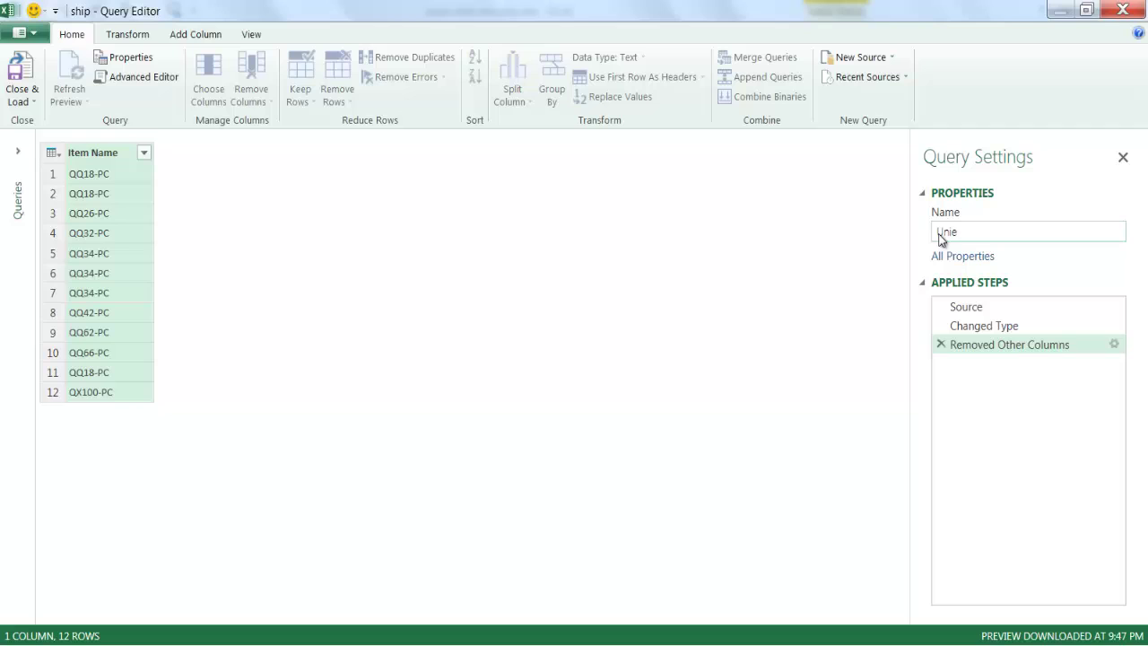
key(BackSpace)
text(queItemName)
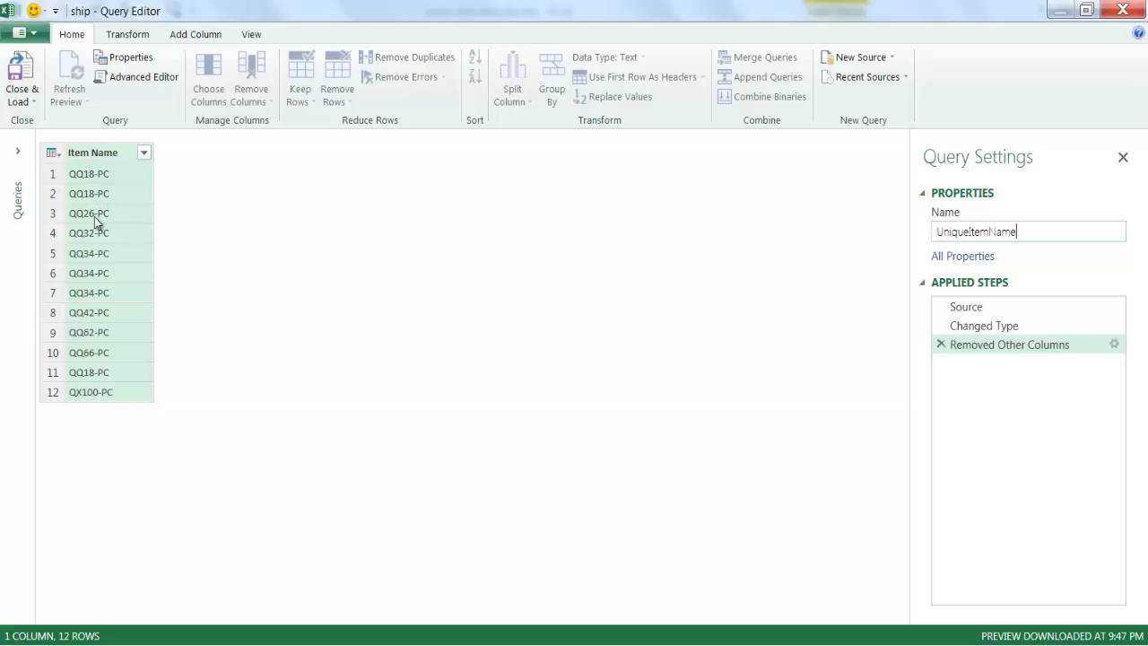
- Remove duplicate rows from the UniqueItemName query and load it as a connection only, adding its data to the Data Model
key(Return)
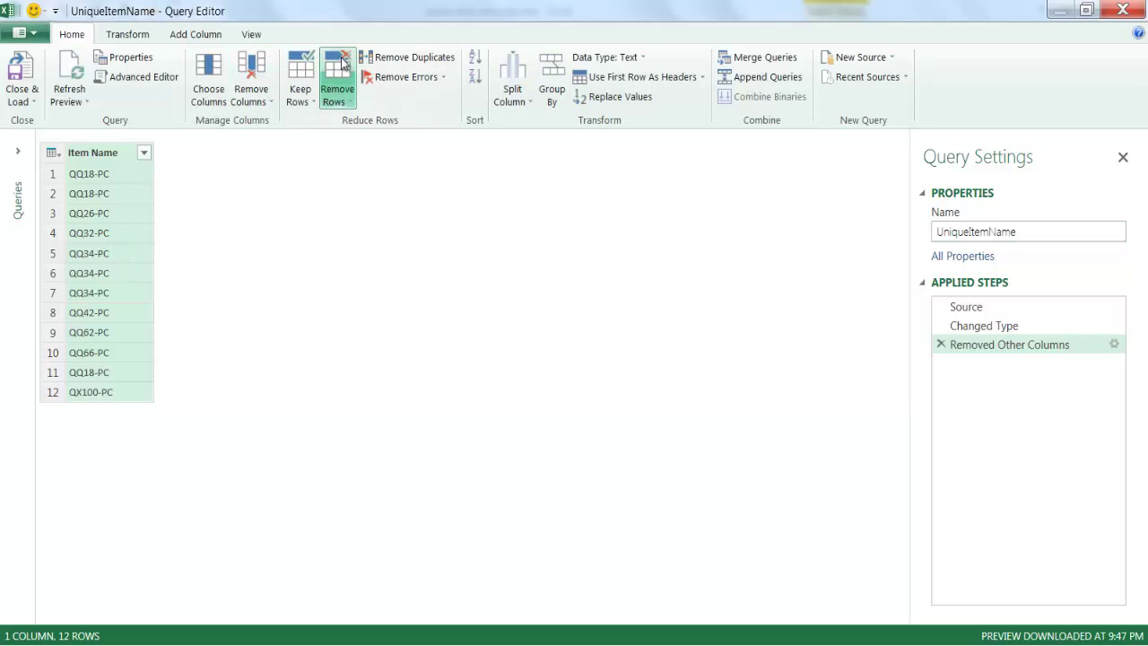
click(391, 58)
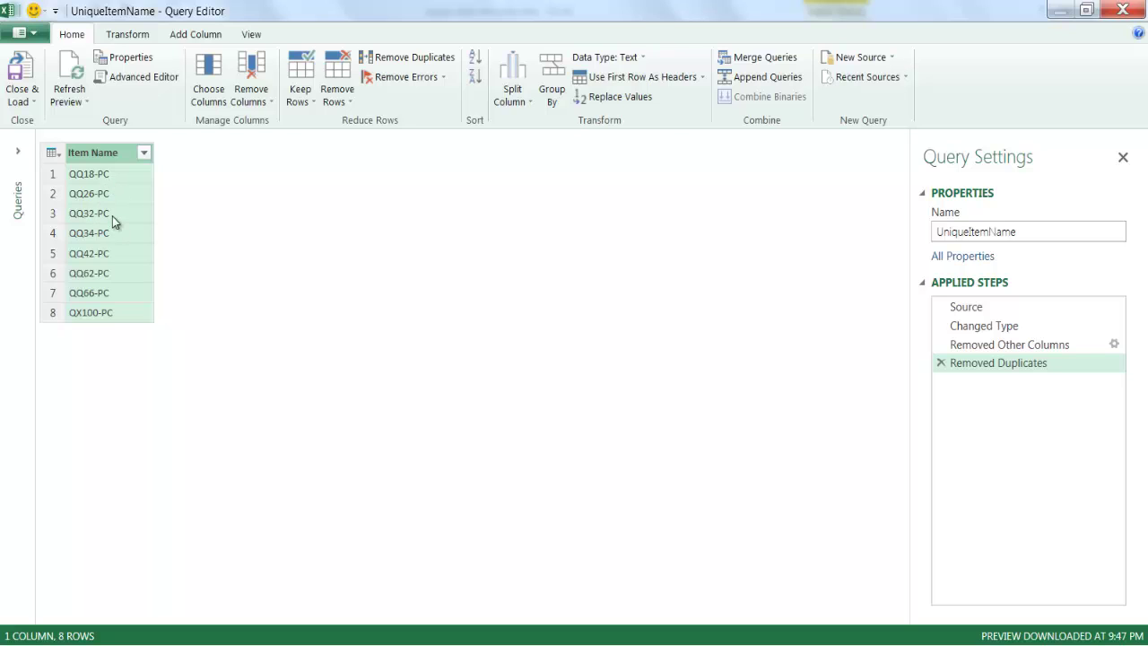
click(29, 102)
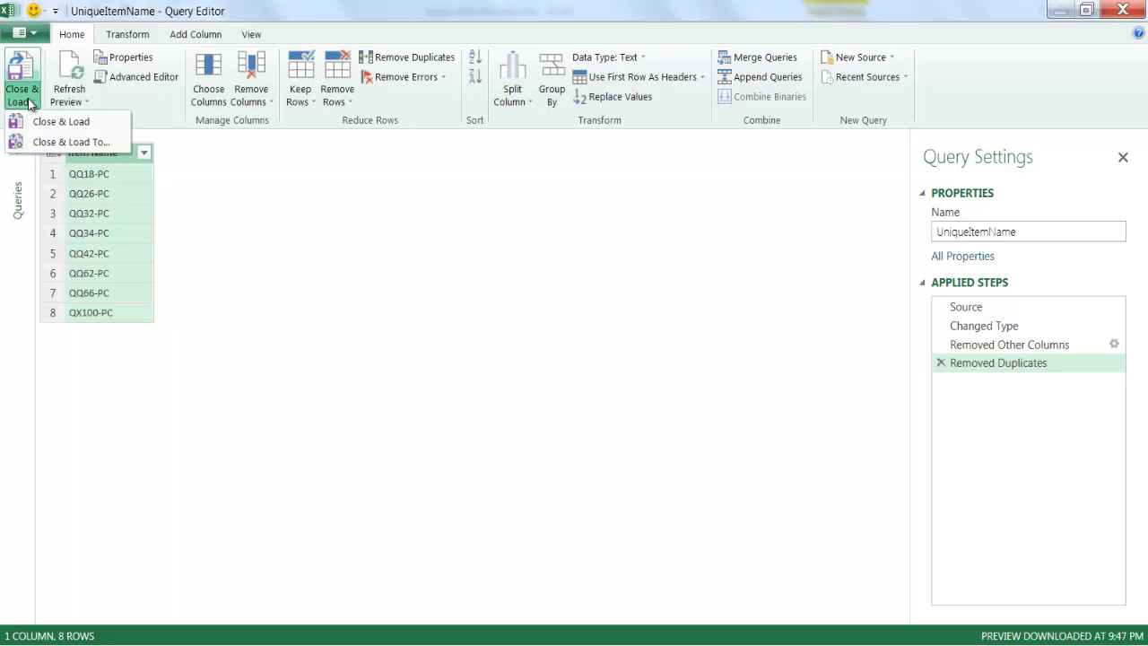
click(65, 142)
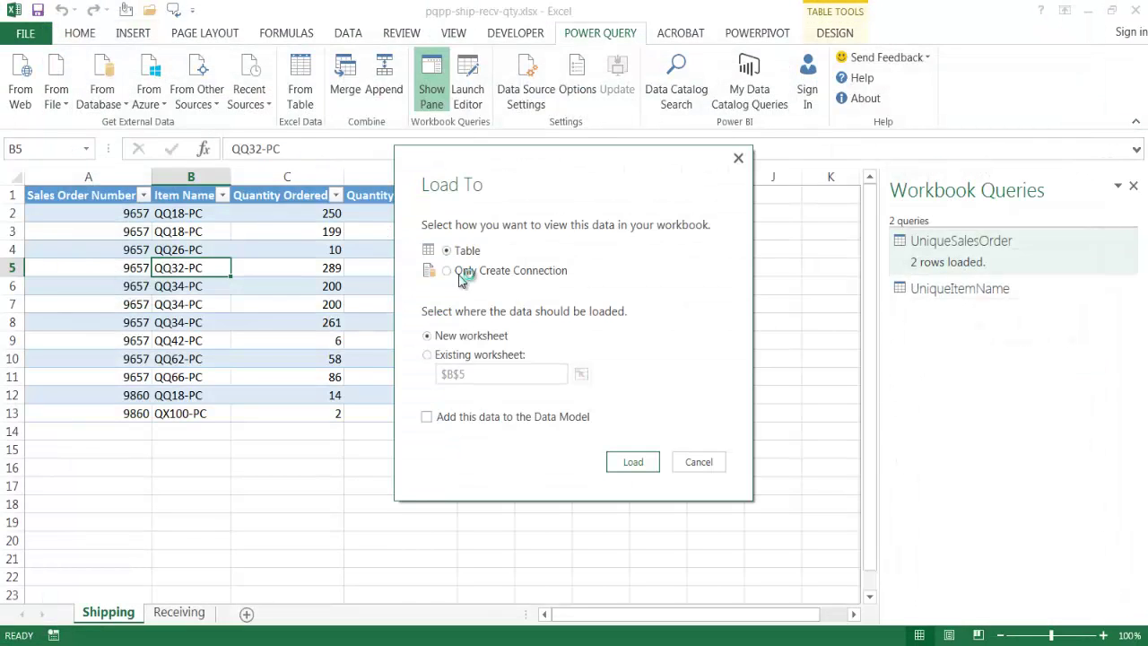
click(466, 273)
click(427, 417)
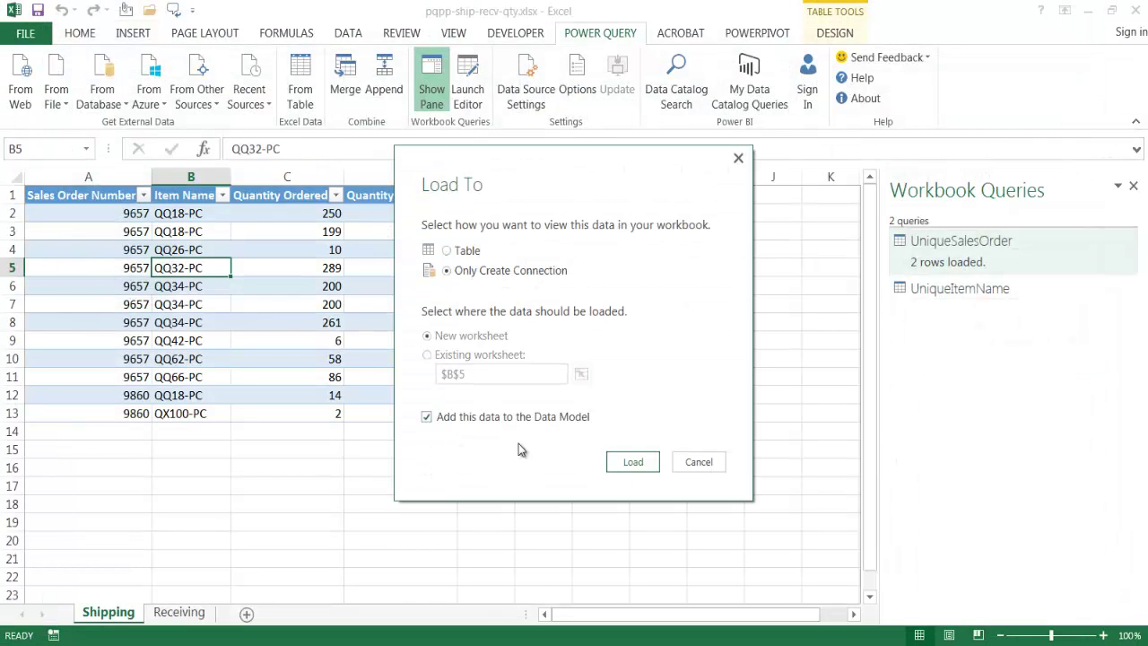
click(636, 462)
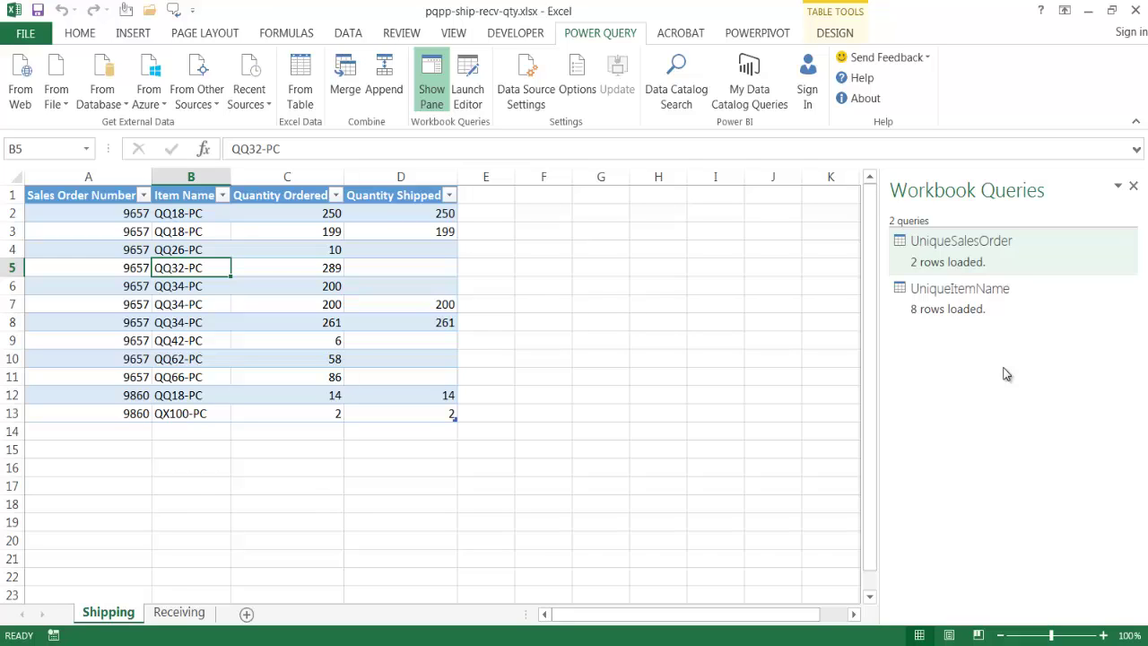
- Add the ship table from the Shipping sheet to the Data Model and check the UniqueItemName and UniqueSalesOrder tables there
click(741, 36)
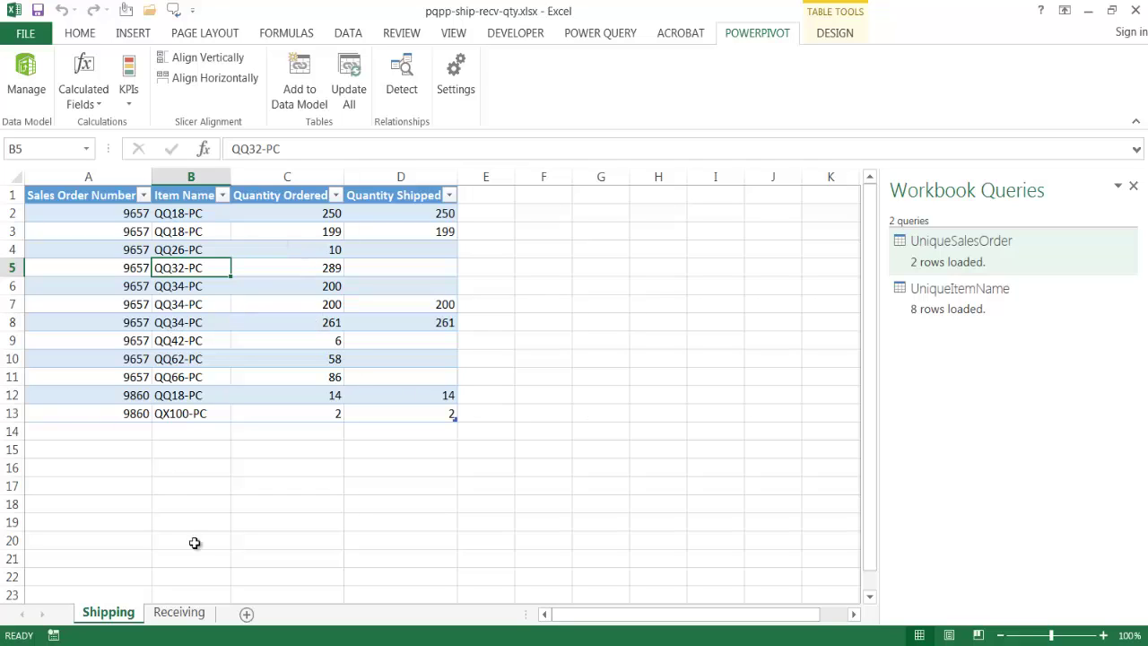
click(178, 613)
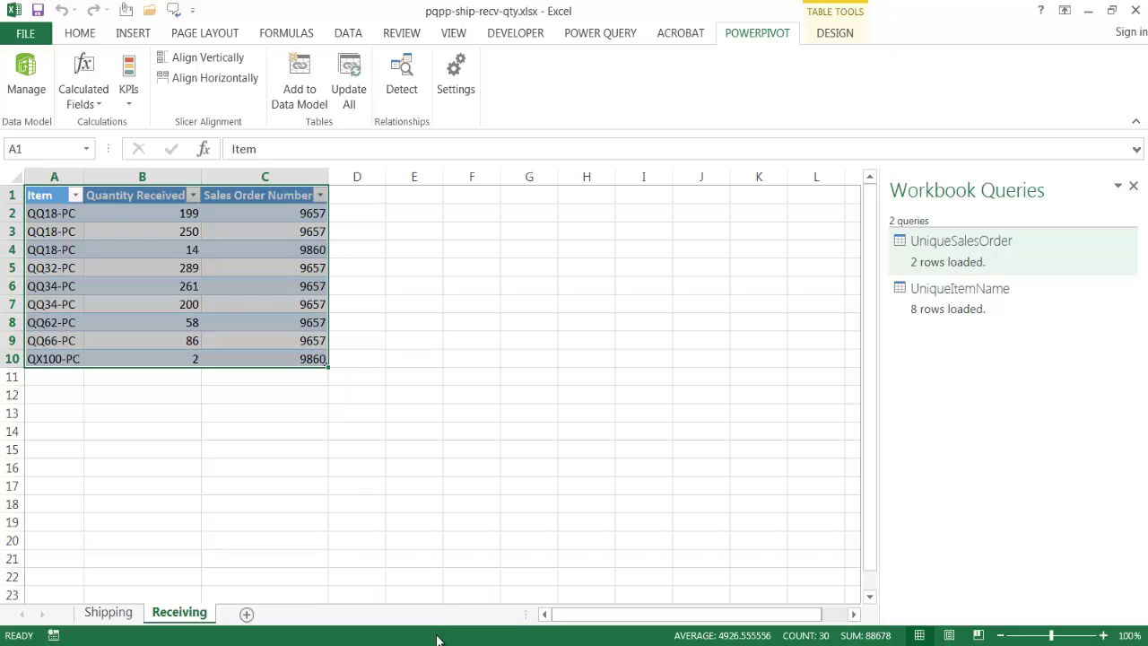
key(alt+Tab)
click(109, 612)
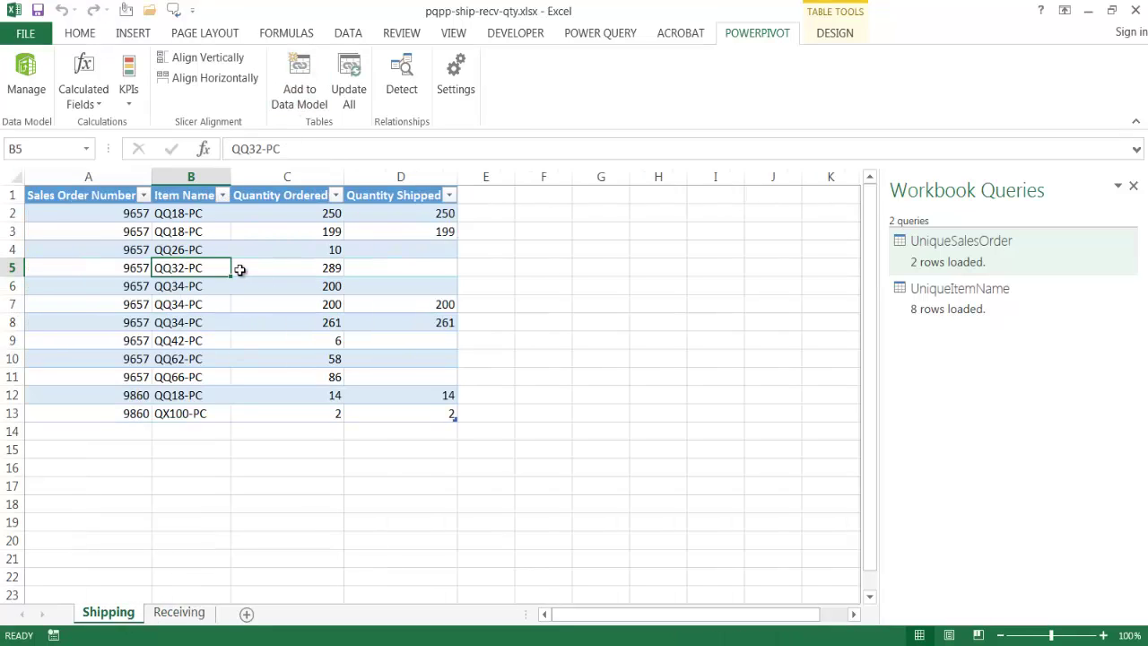
click(307, 74)
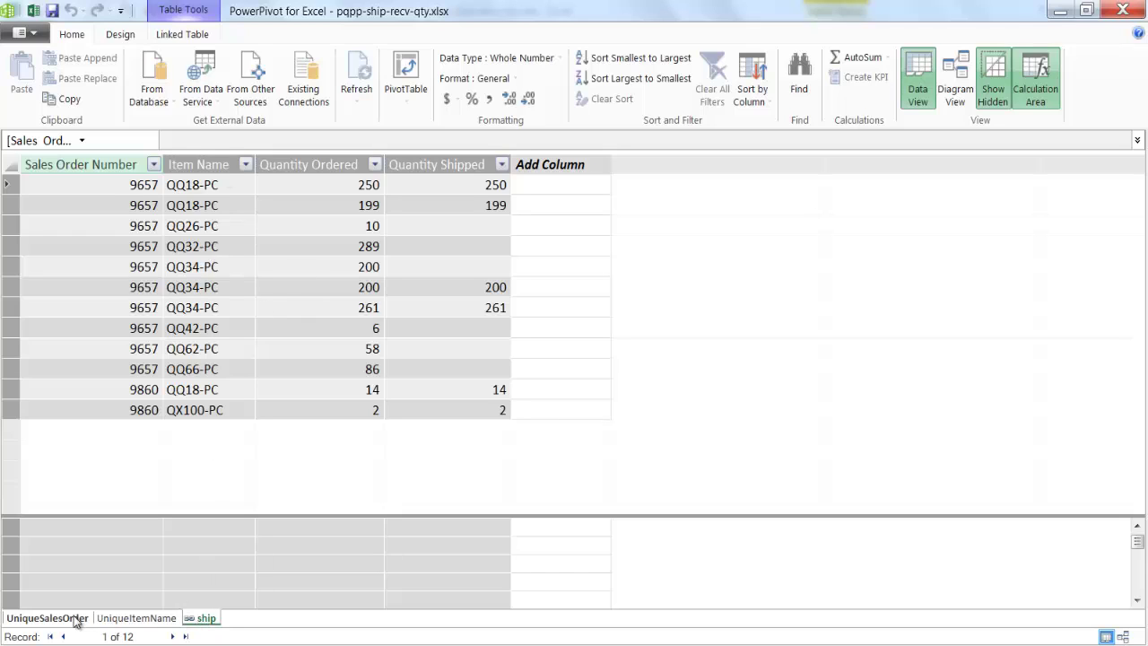
click(127, 623)
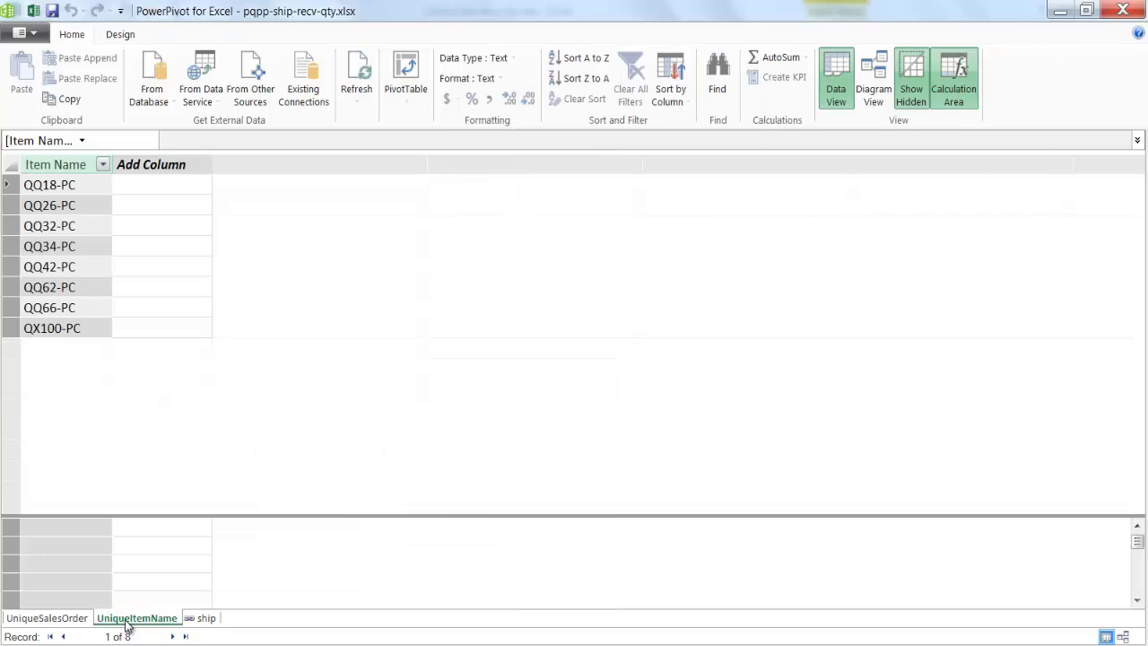
click(71, 620)
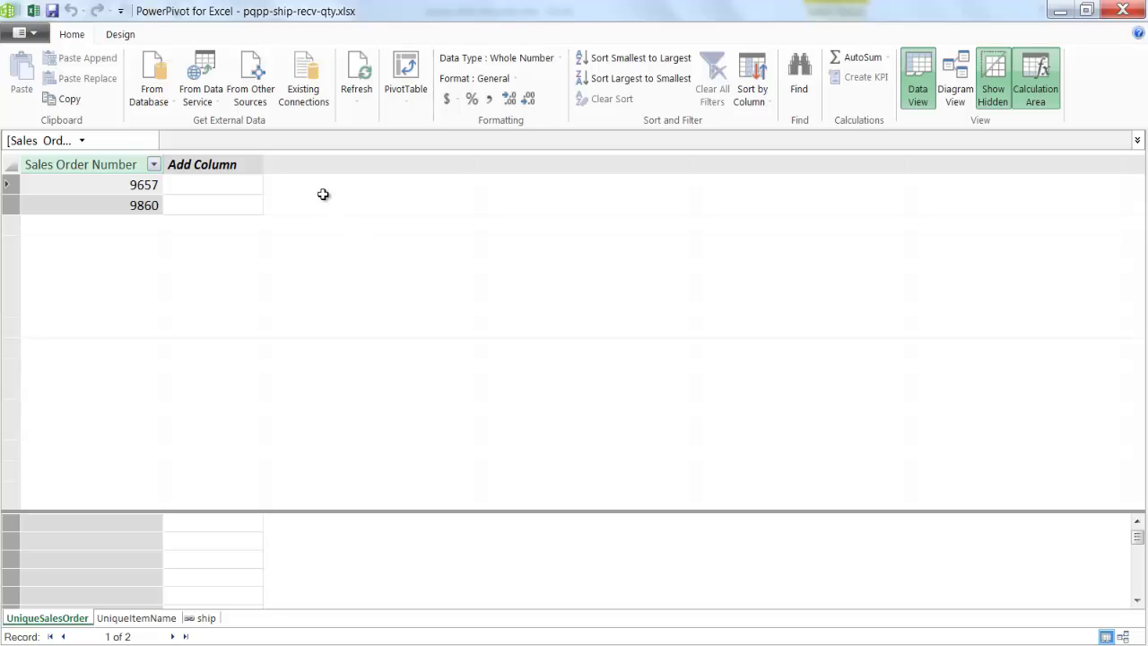
- Return to the workbook, add the receive table from the Receiving sheet to the Data Model, and show the model in Diagram View
click(34, 12)
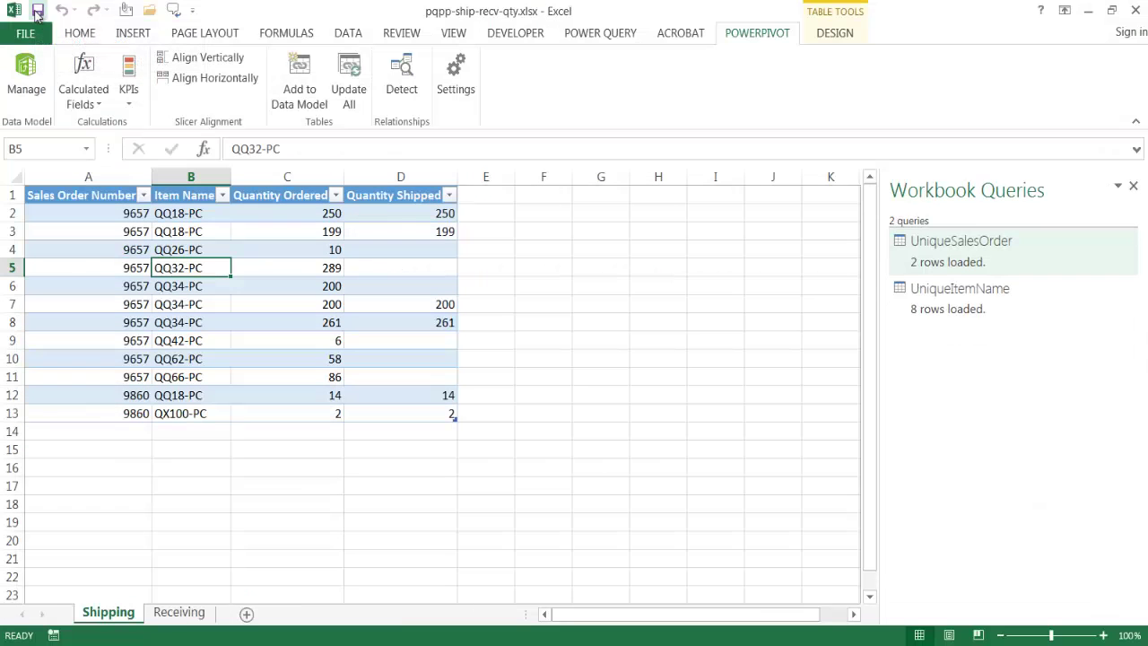
click(173, 615)
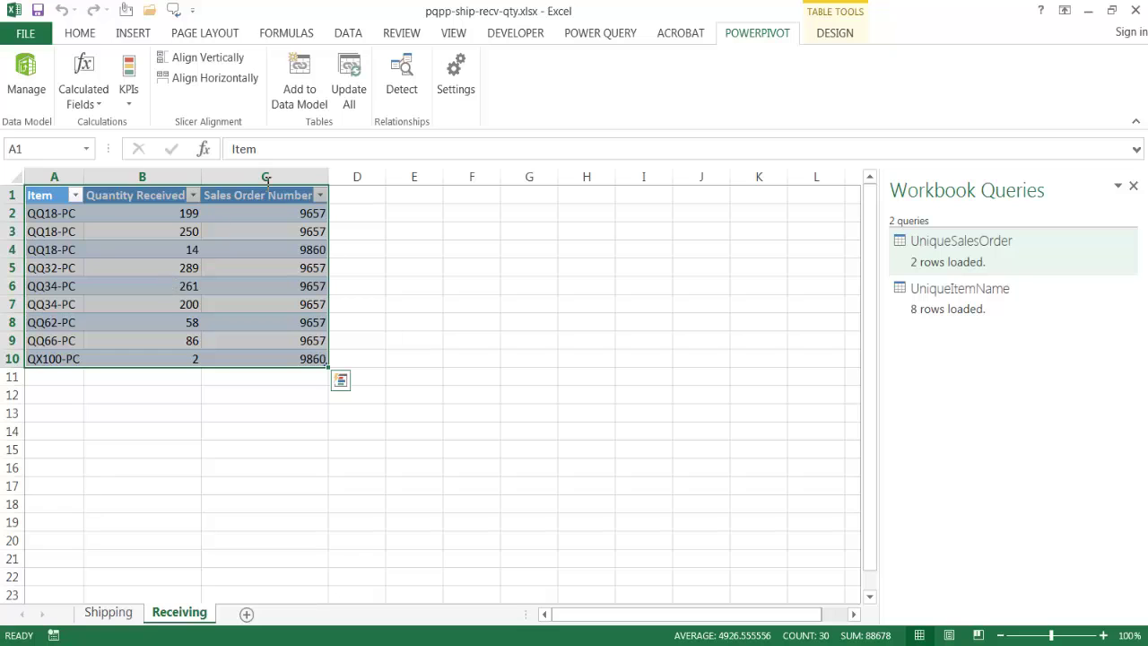
click(300, 79)
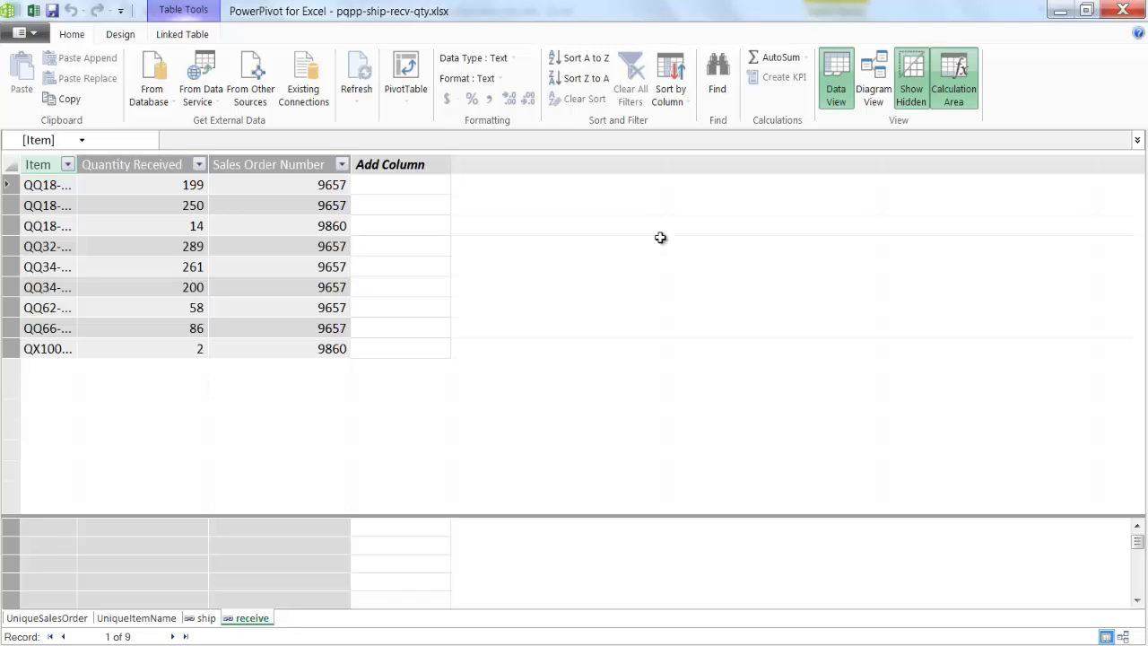
click(872, 89)
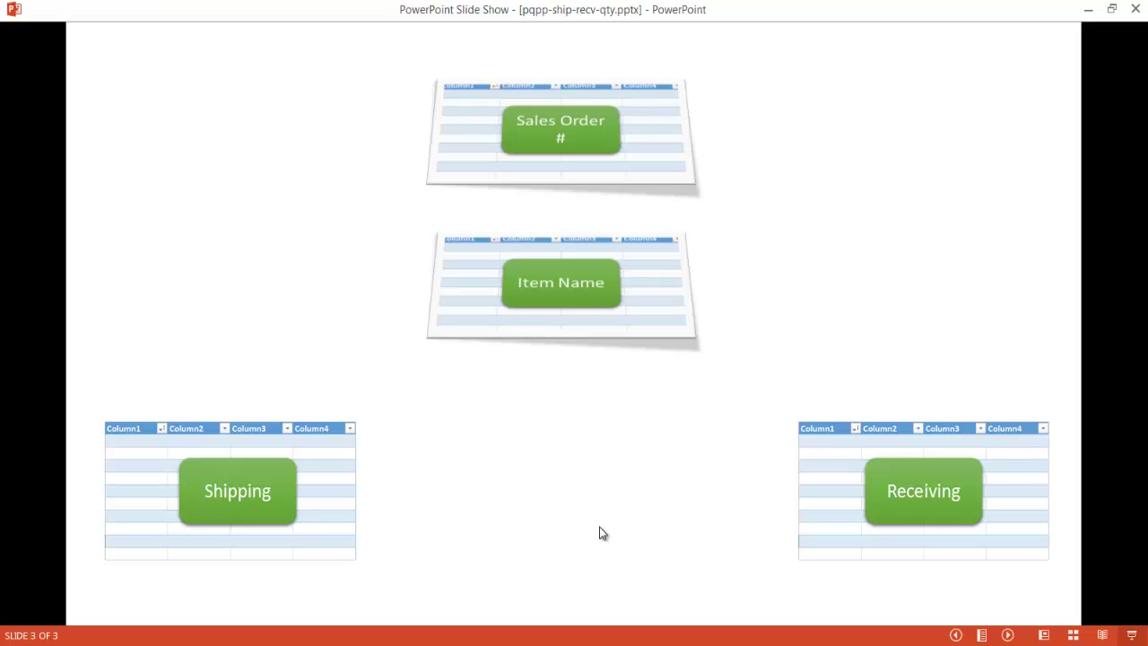
key(Left)
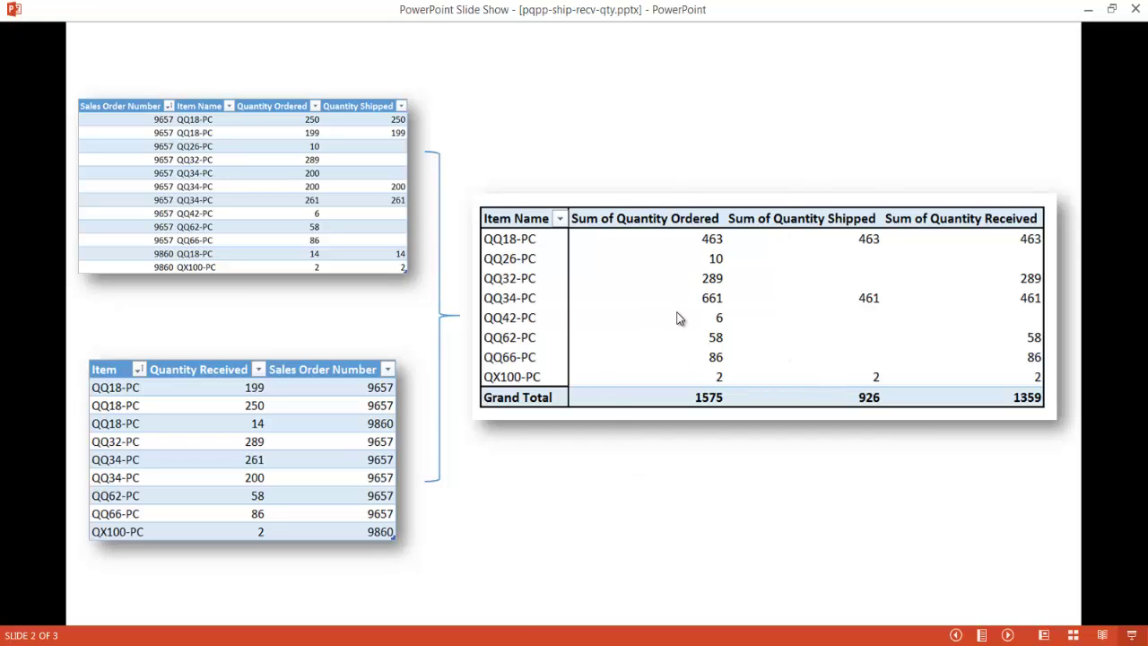
key(Right)
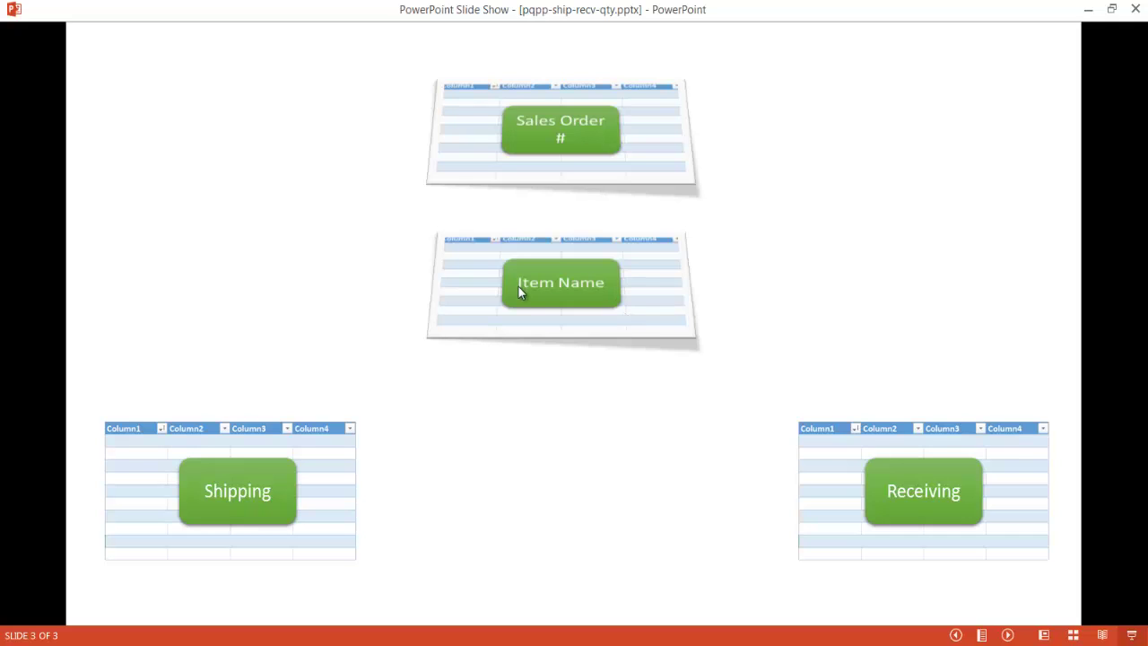
key(Right)
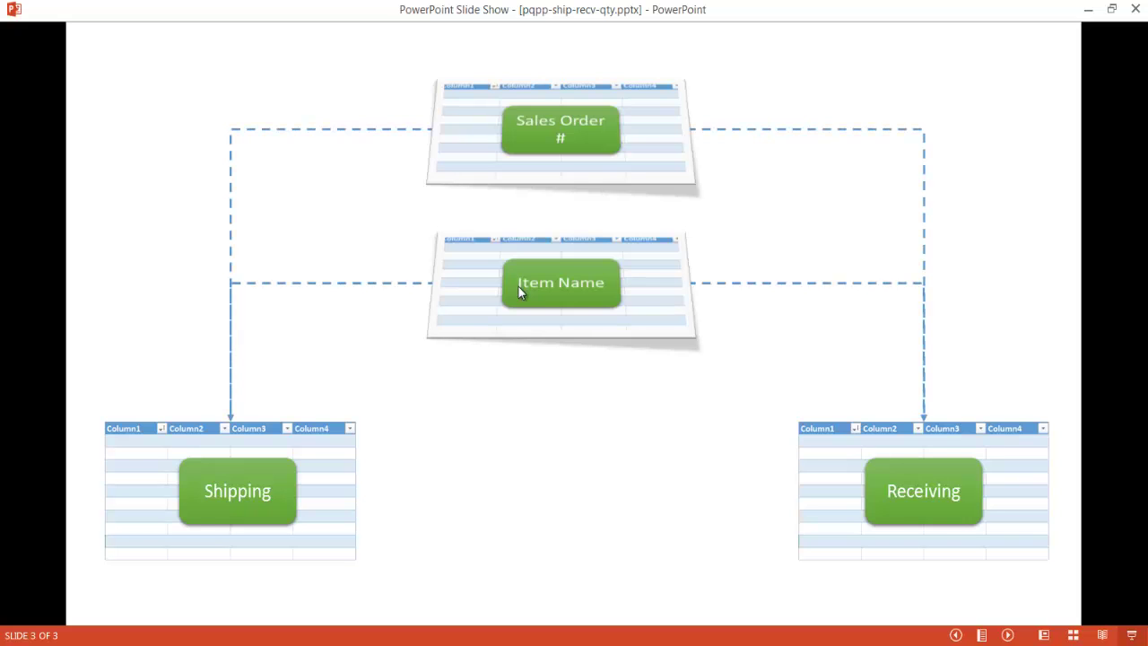
key(Left)
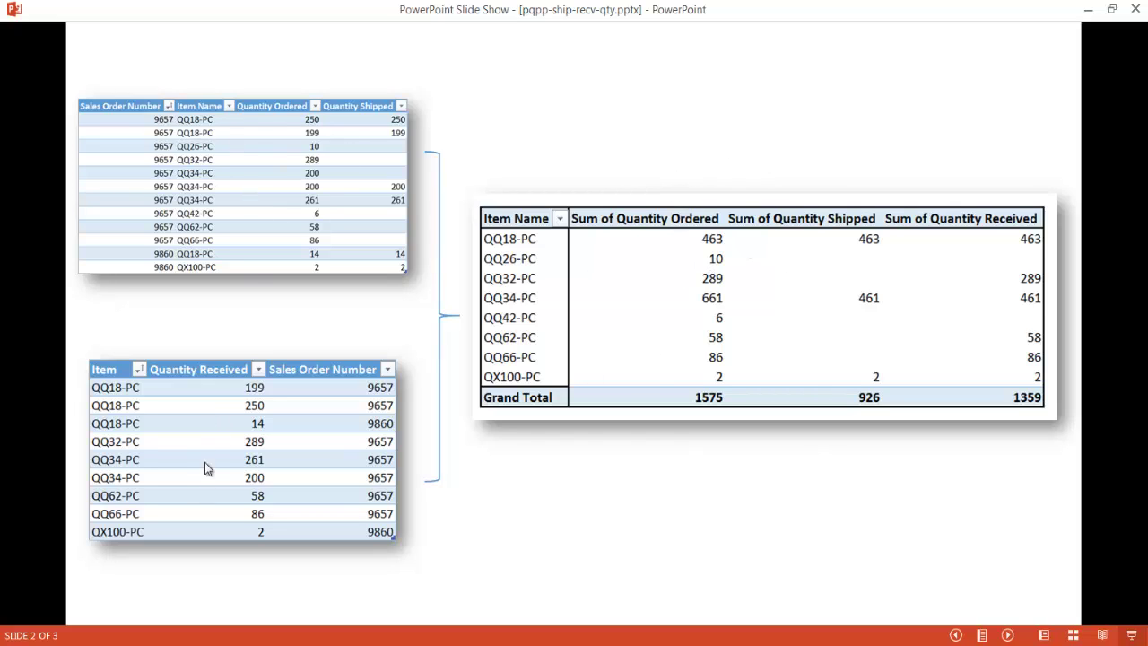
click(881, 587)
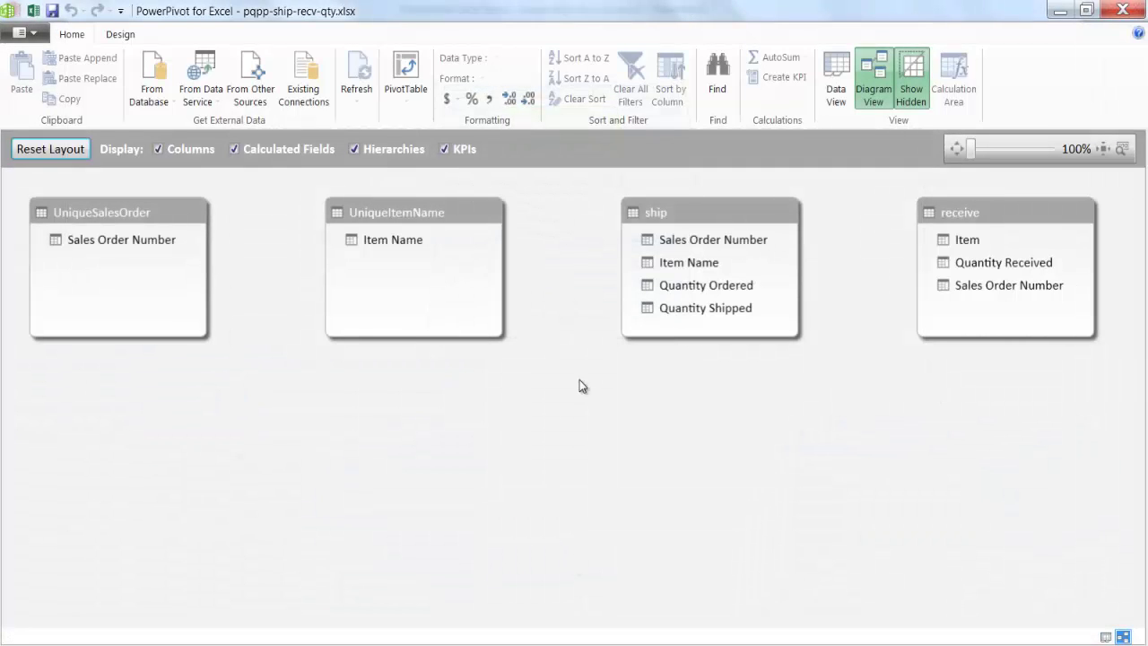
- Arrange the diagram with UniqueItemName above UniqueSalesOrder in the middle, ship to their left and receive to their right
drag(676, 215, 158, 381)
drag(1002, 221, 906, 394)
drag(126, 199, 227, 287)
drag(148, 255, 475, 384)
drag(446, 213, 524, 211)
drag(500, 388, 515, 390)
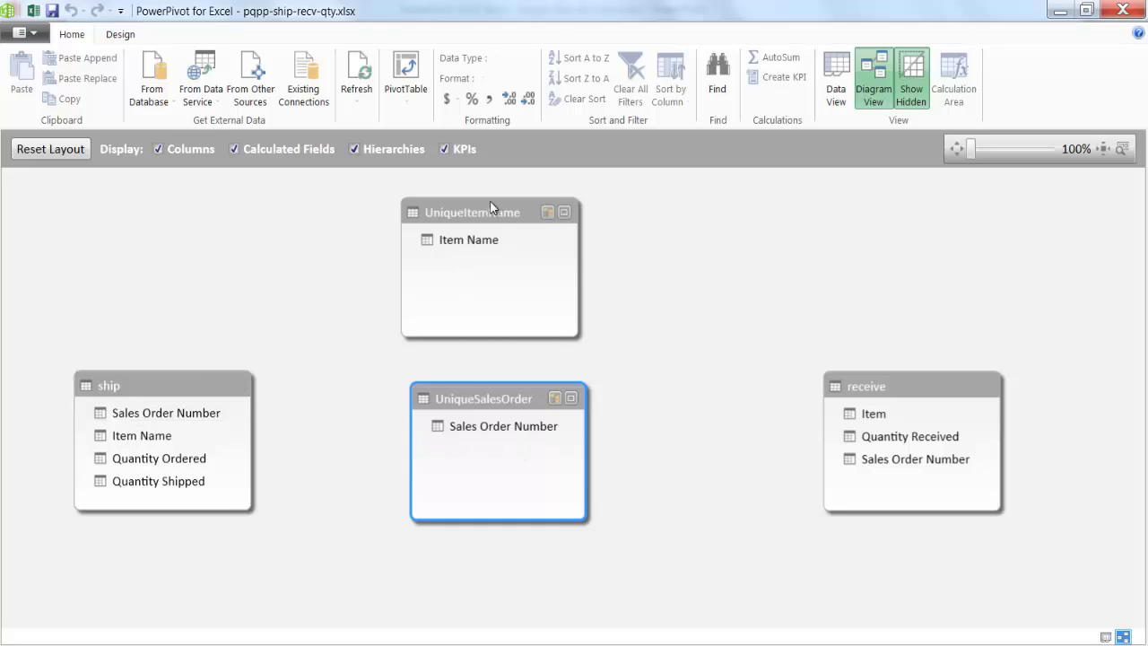
drag(490, 203, 503, 202)
drag(494, 395, 507, 388)
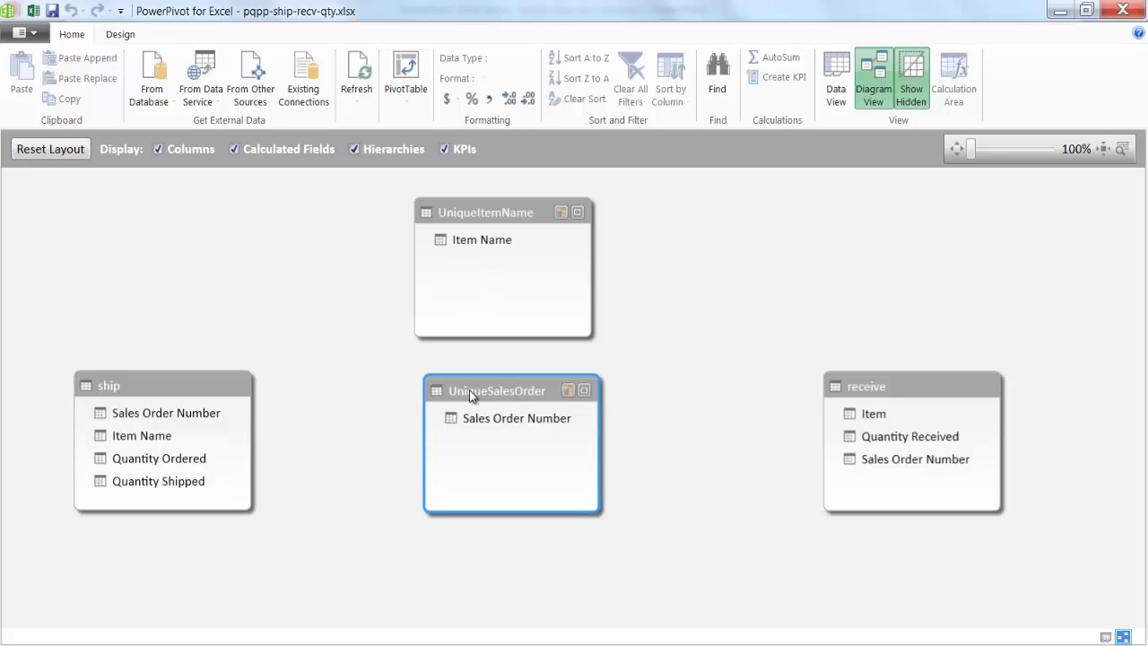
- Relate ship and receive to UniqueSalesOrder by Sales Order Number, and ship's Item Name and receive's Item to Item Name in UniqueItemName
click(166, 413)
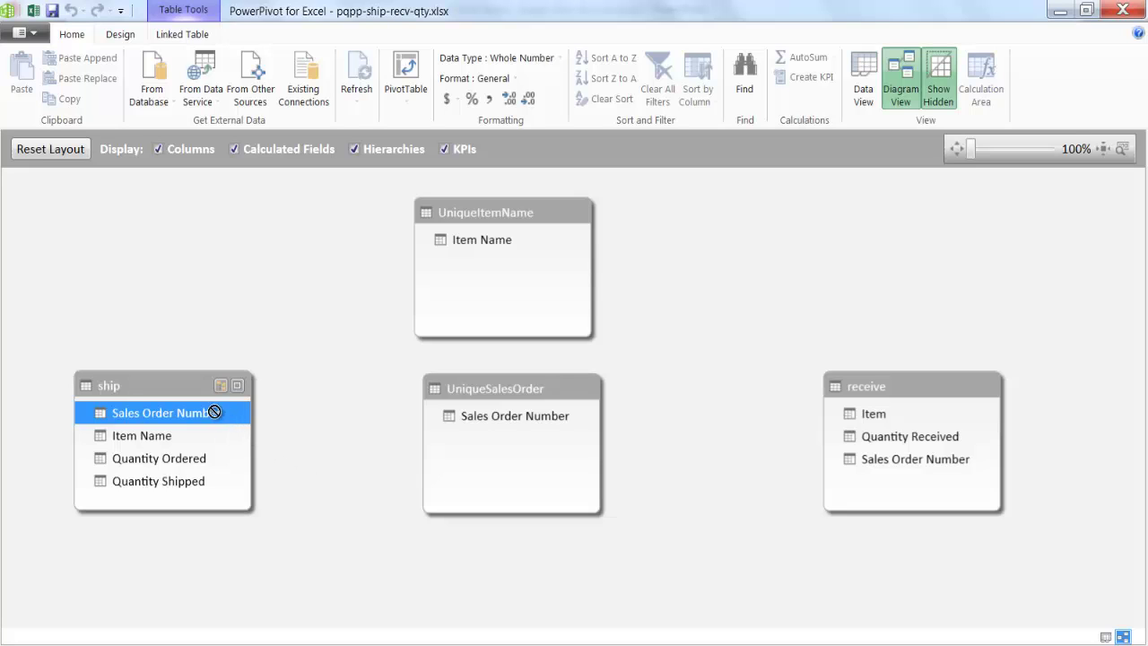
drag(218, 409, 449, 425)
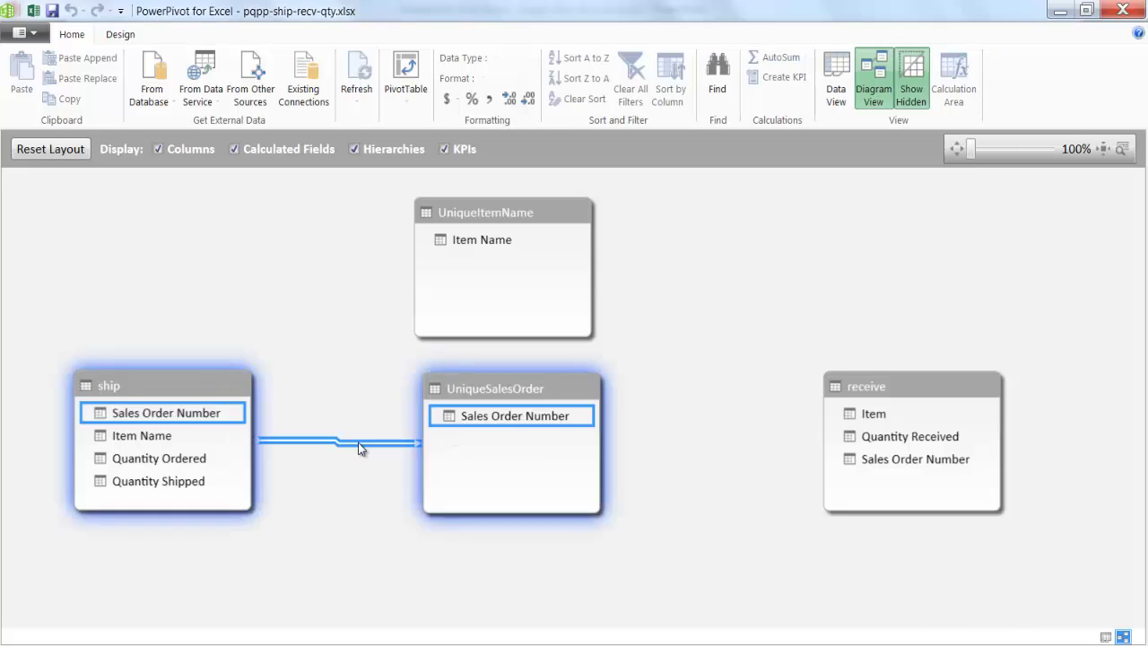
drag(874, 461, 551, 427)
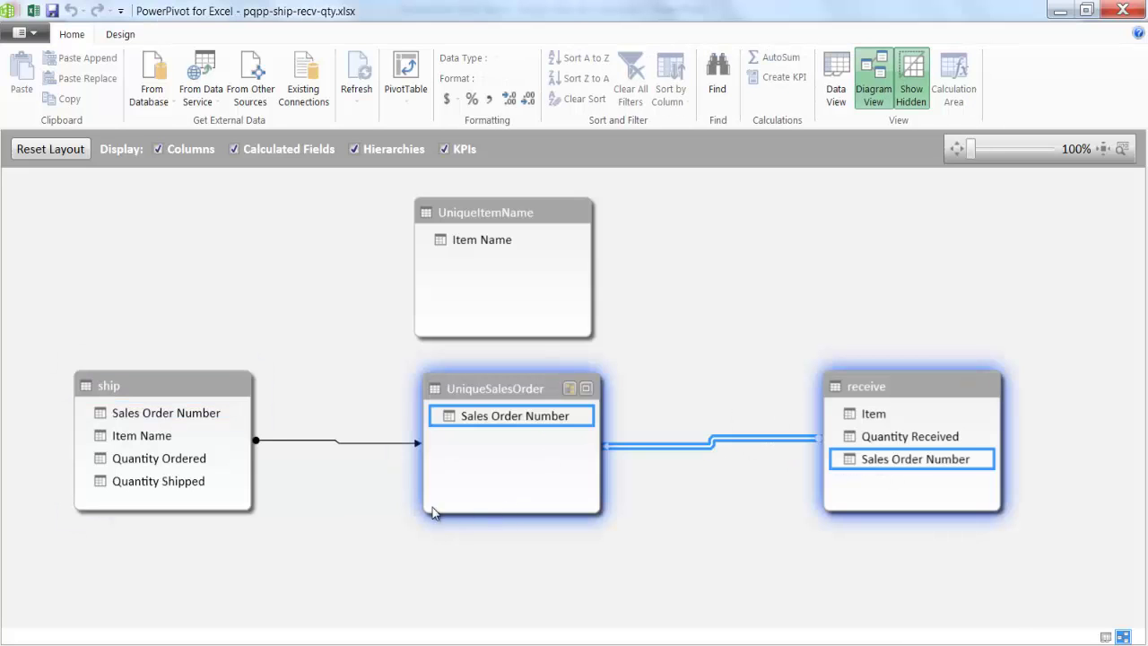
drag(162, 436, 474, 245)
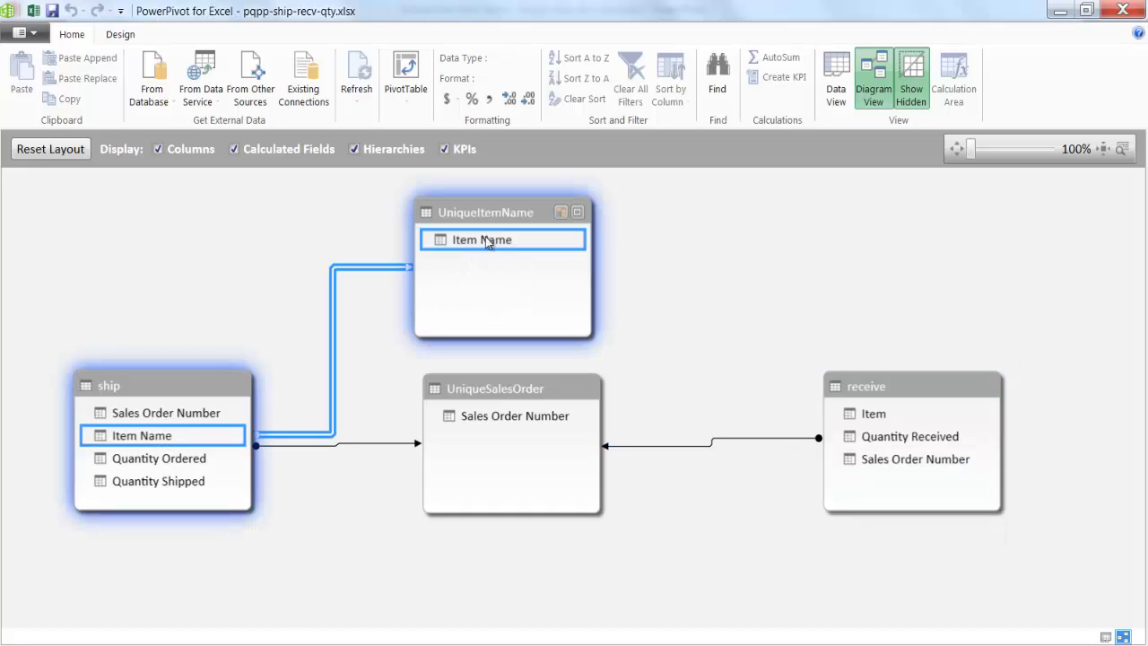
drag(870, 418, 499, 250)
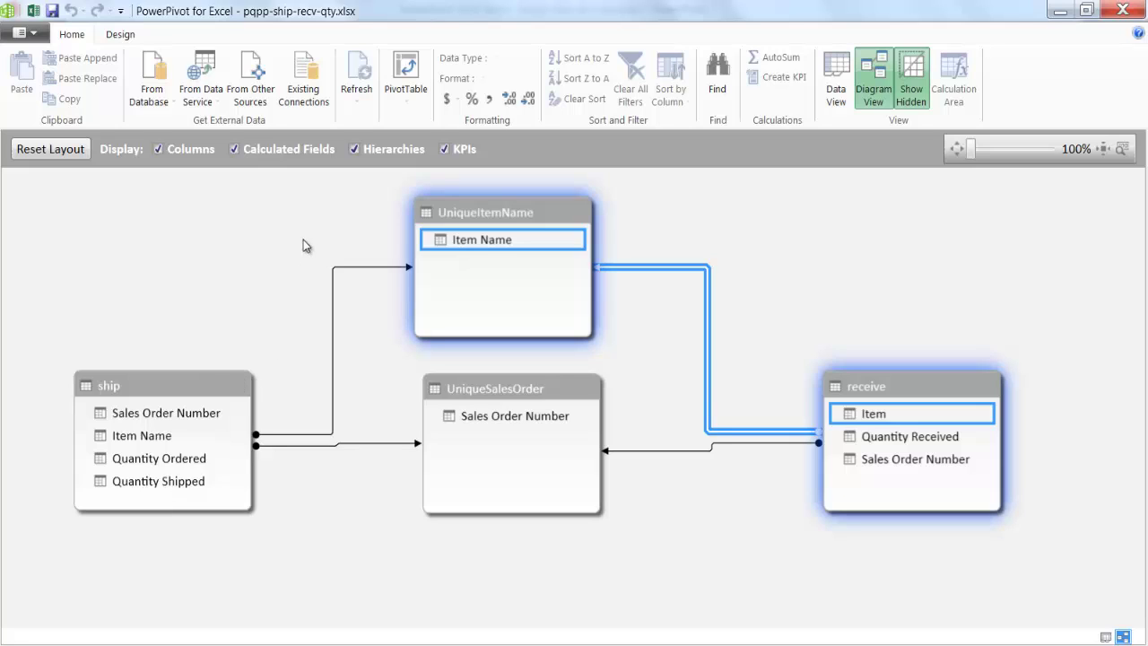
- Create a PivotTable from the Data Model on a new worksheet and close the Workbook Queries pane
click(405, 74)
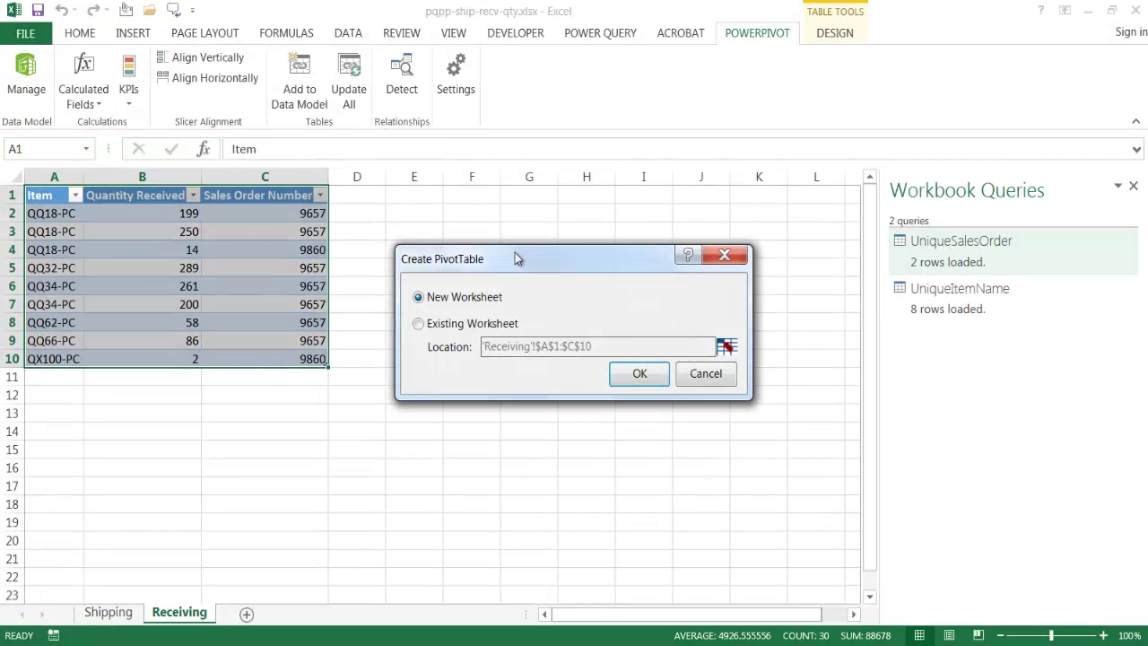
click(636, 375)
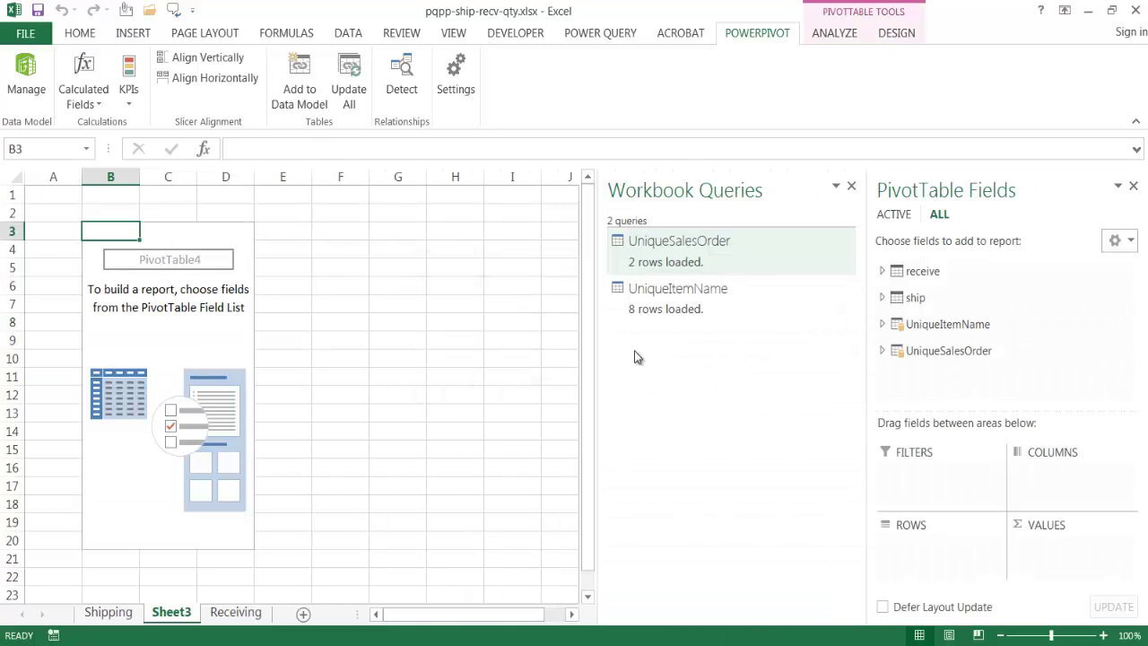
click(852, 189)
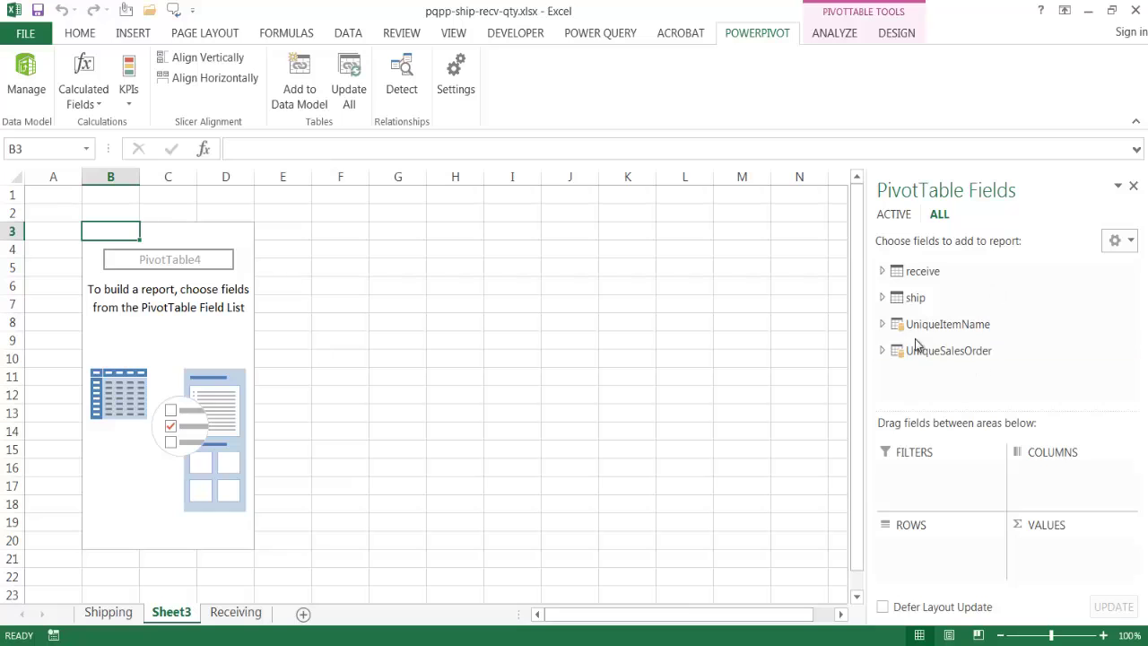
- Add Item Name from UniqueItemName as the PivotTable rows and Quantity Ordered from ship as summed values
click(882, 323)
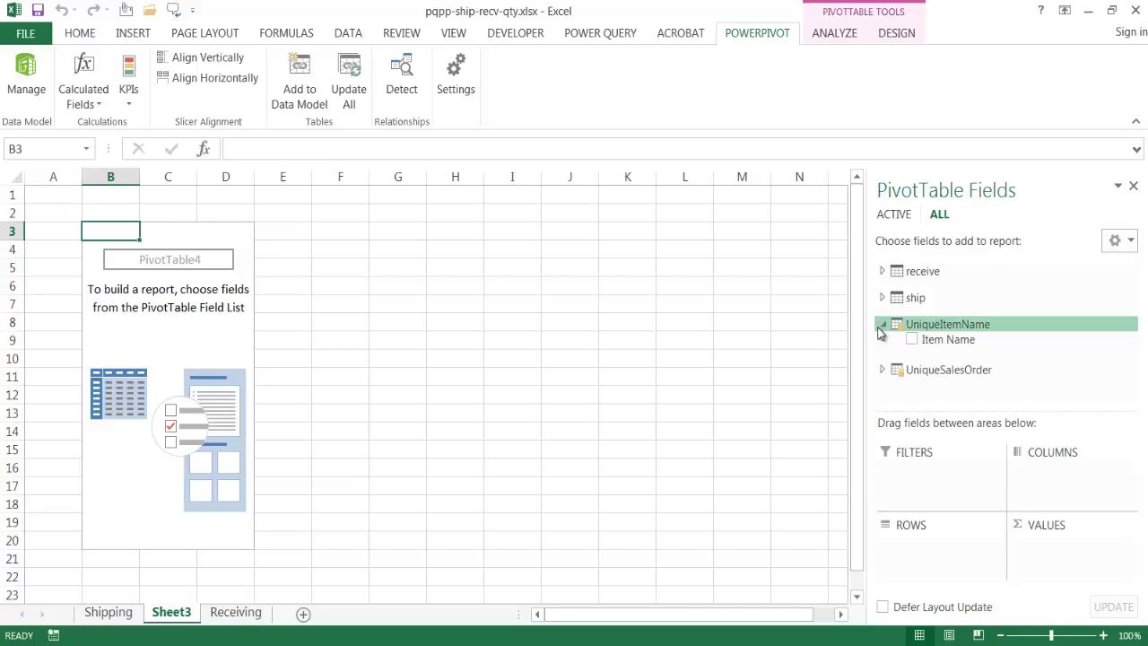
drag(937, 340, 938, 562)
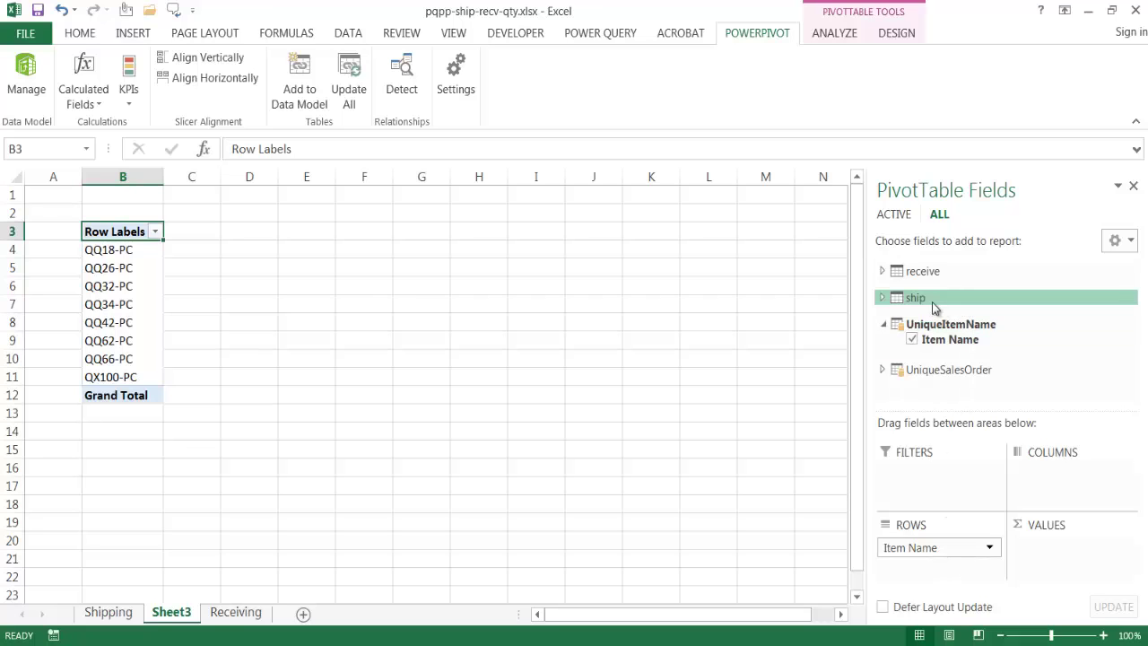
click(894, 301)
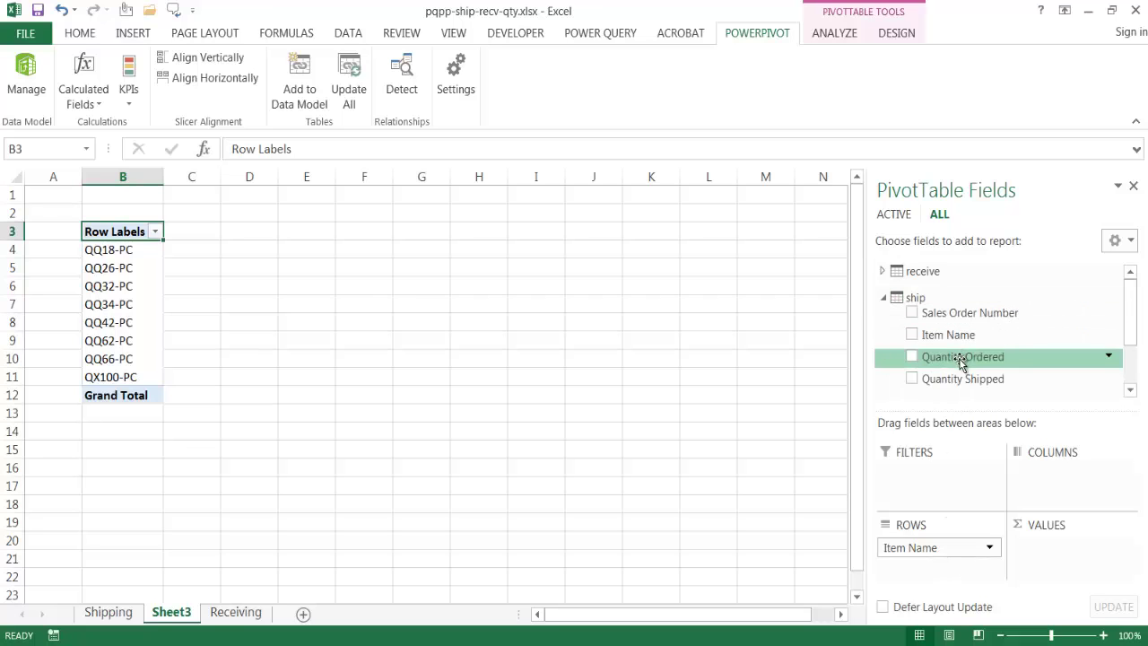
drag(960, 358, 1049, 556)
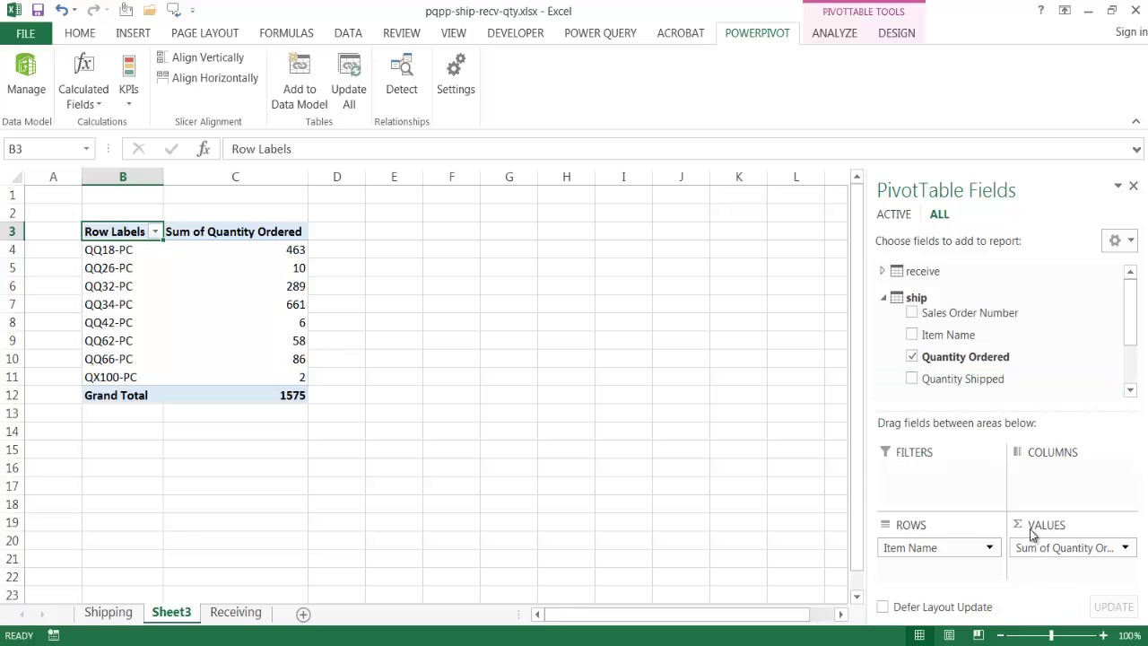
- Add Quantity Shipped from ship and Quantity Received from receive to the PivotTable as summed values
drag(958, 383, 1050, 574)
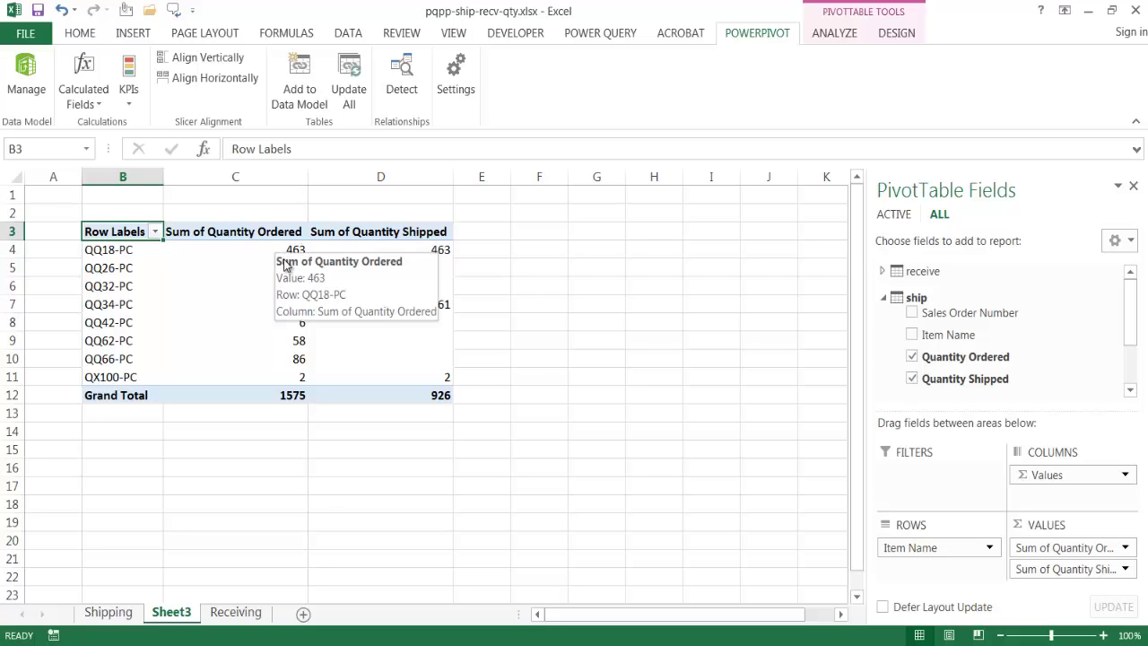
click(885, 299)
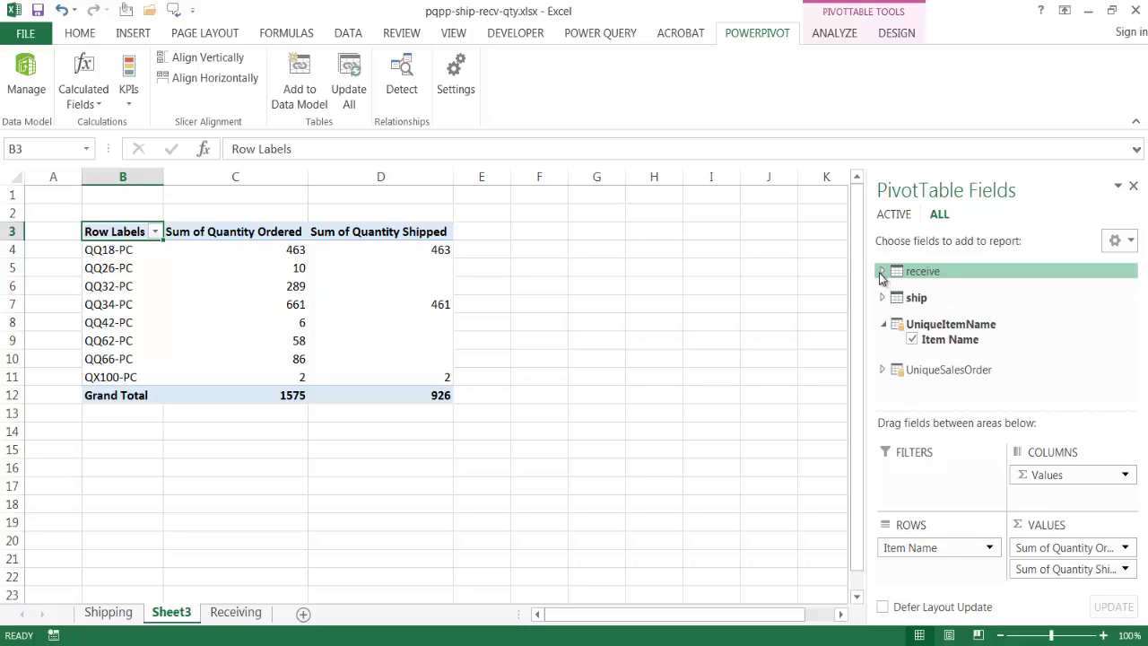
click(882, 271)
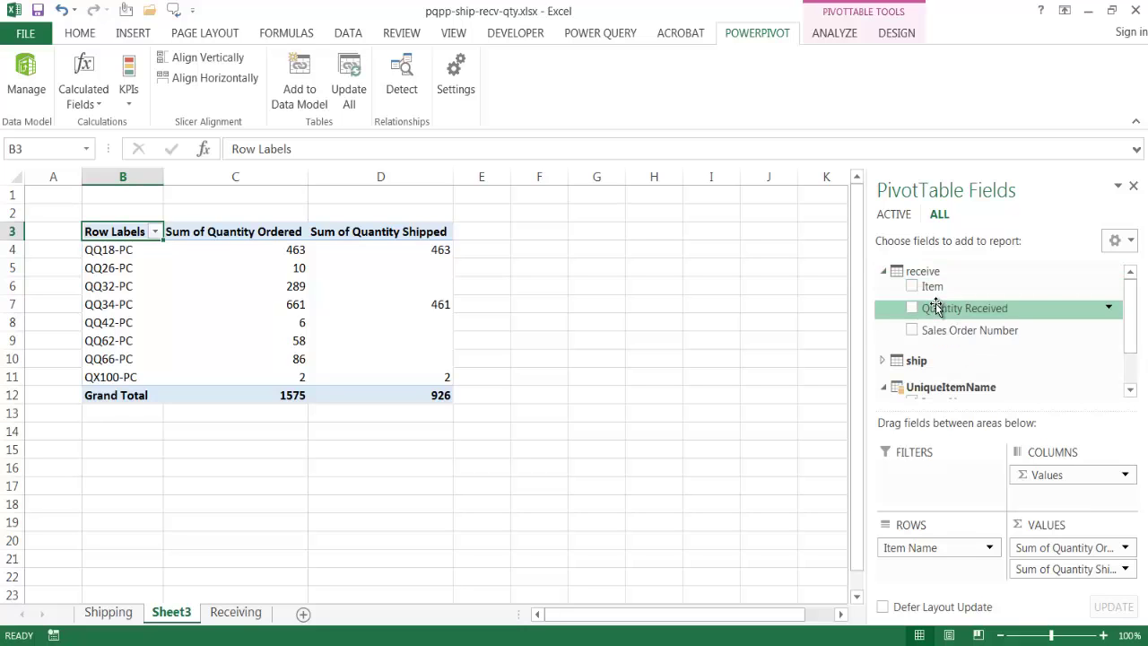
drag(938, 305, 1049, 582)
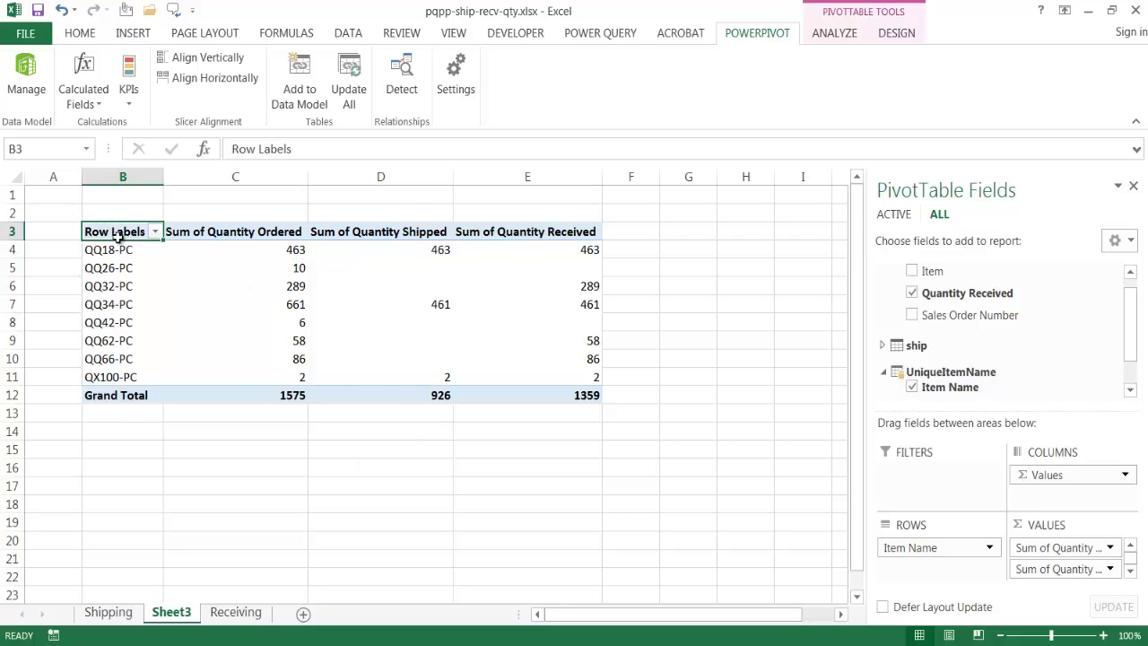
- Change the PivotTable's report layout to Tabular Form
click(891, 35)
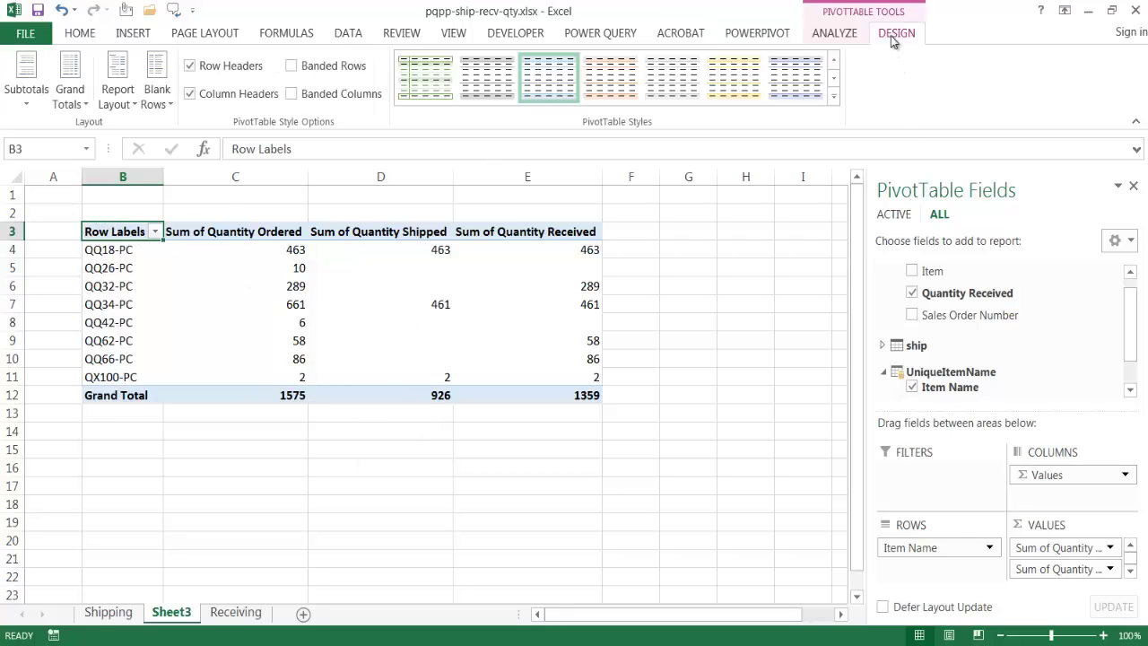
click(126, 106)
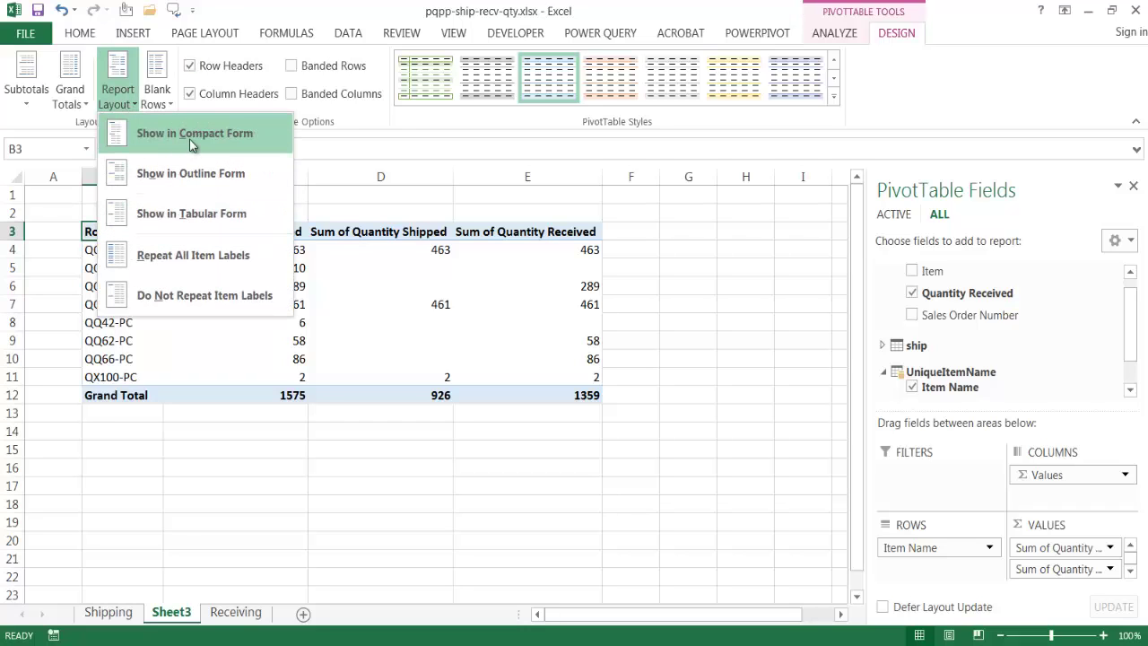
click(203, 213)
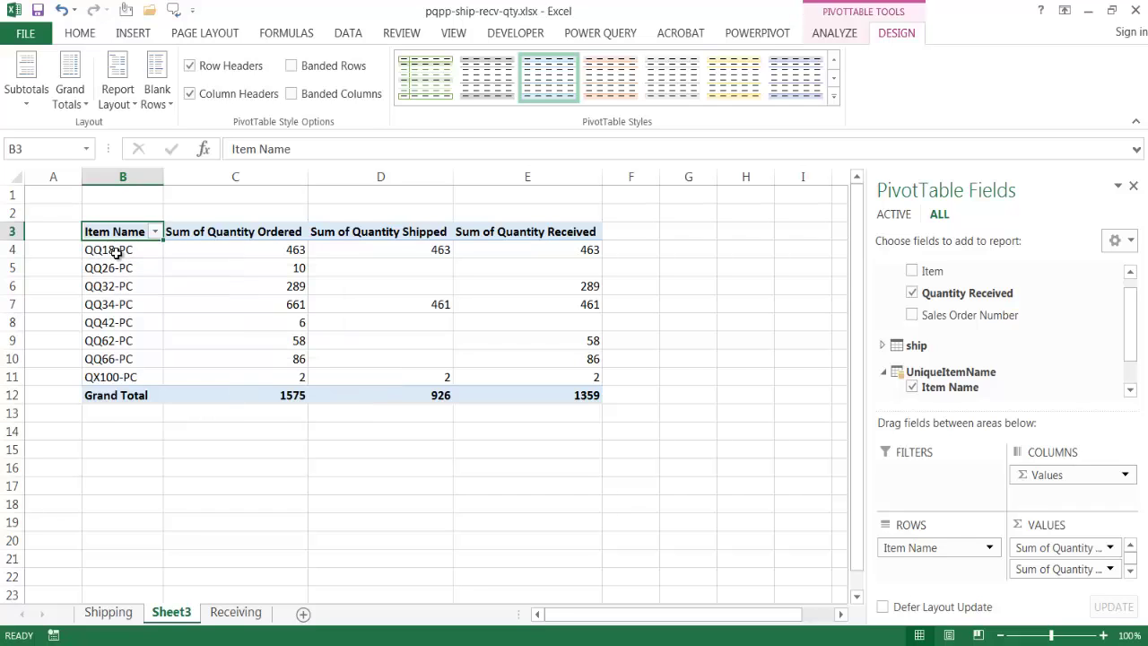
- Check the PivotTable's QQ18-PC quantities against the sum of its three Quantity Ordered entries on the Shipping sheet
click(255, 252)
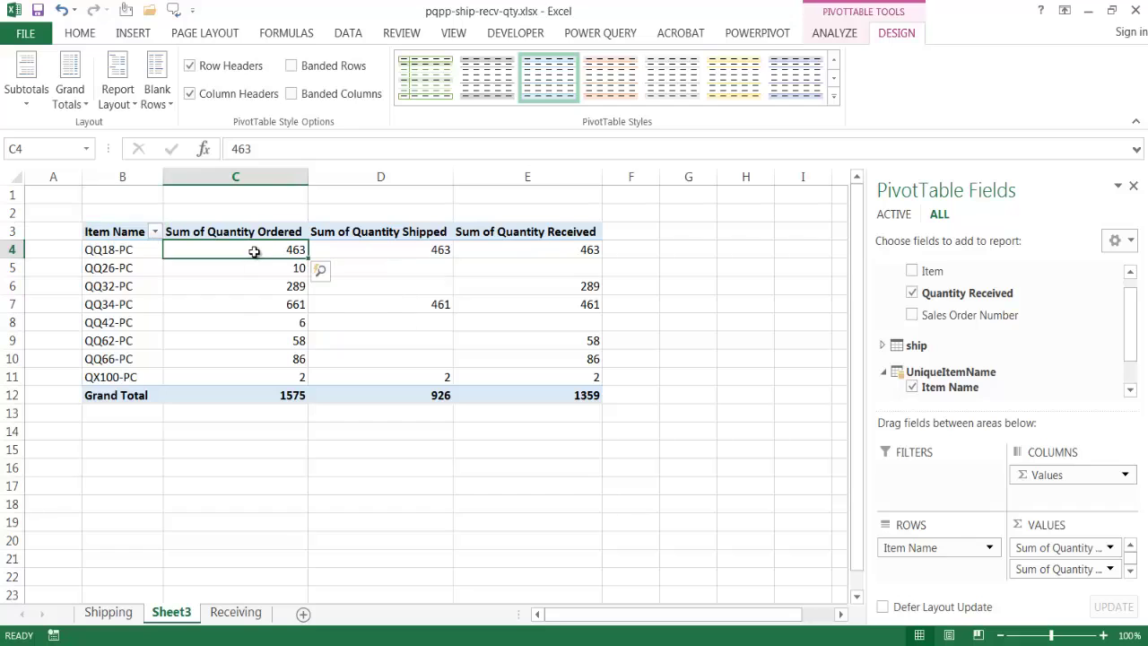
click(371, 252)
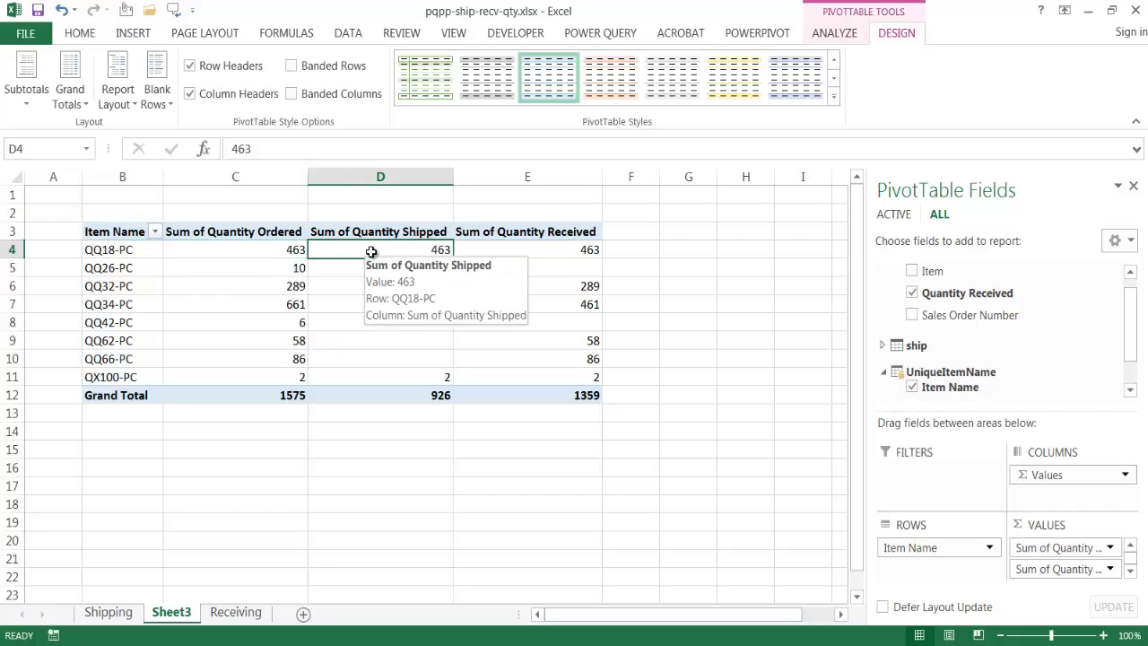
click(502, 250)
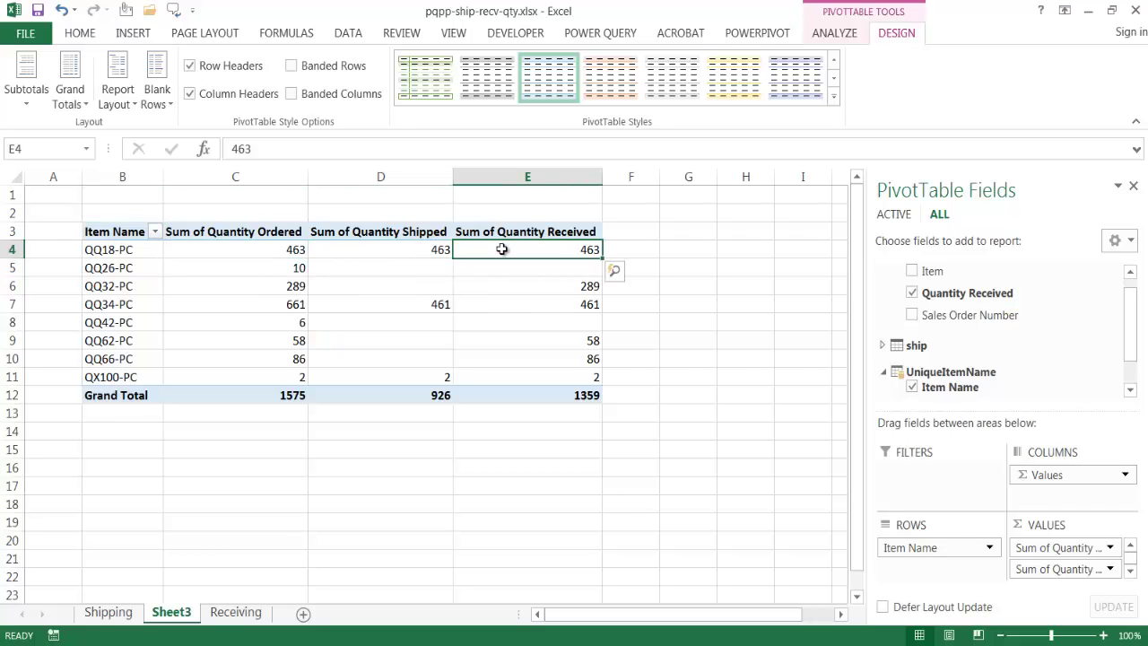
click(109, 613)
click(302, 216)
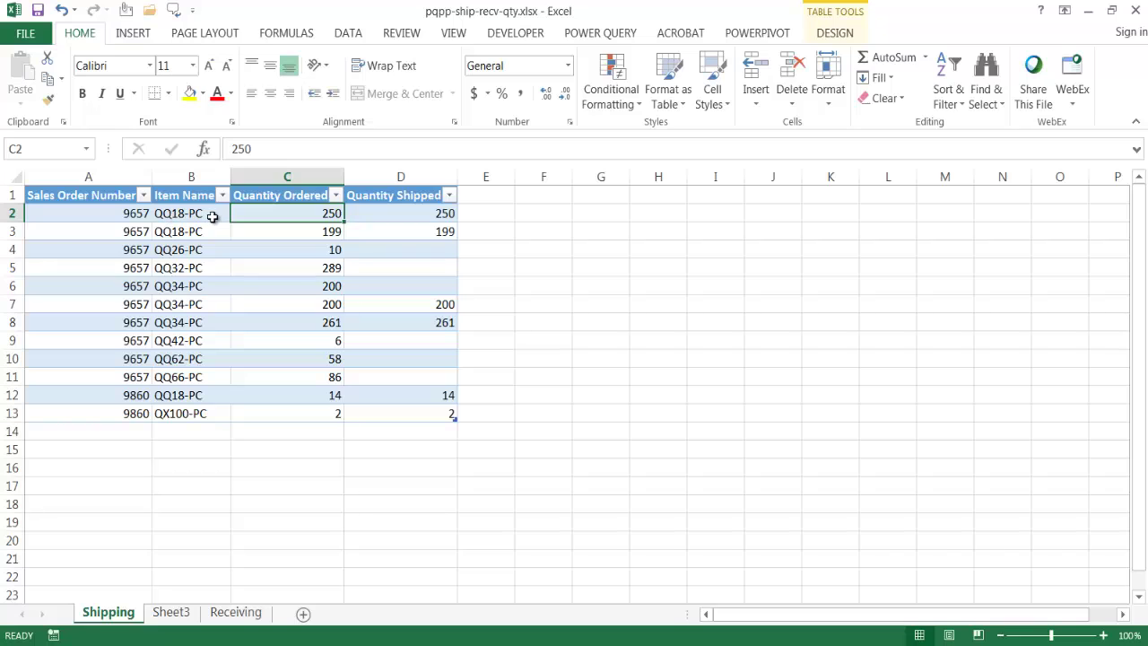
ctrl+click(289, 228)
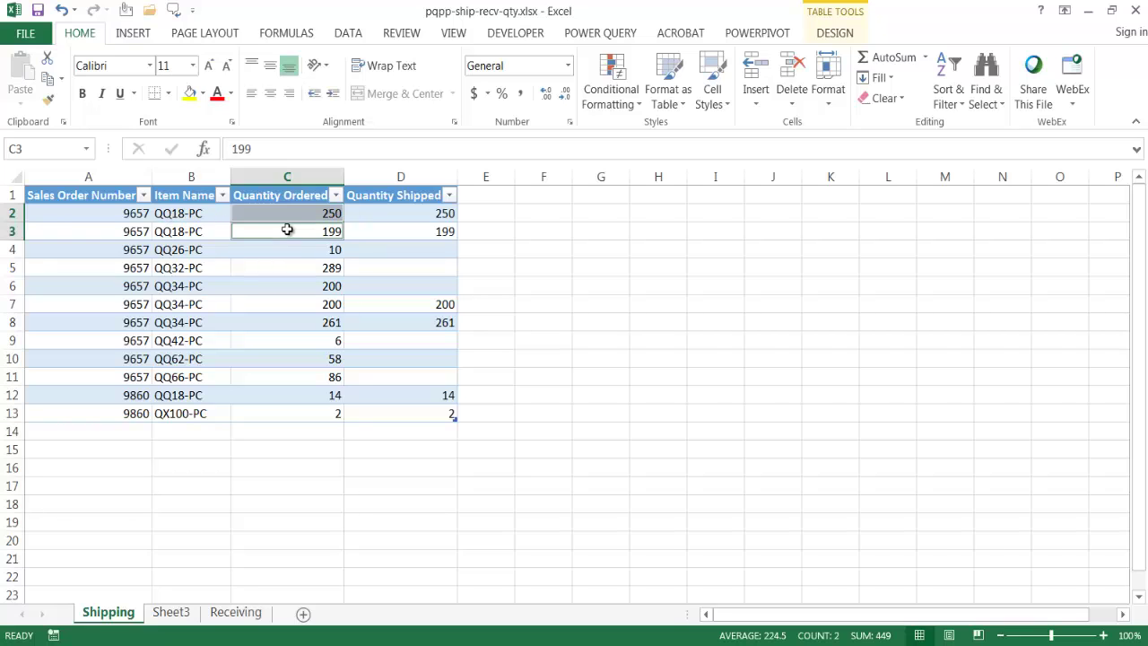
ctrl+click(264, 397)
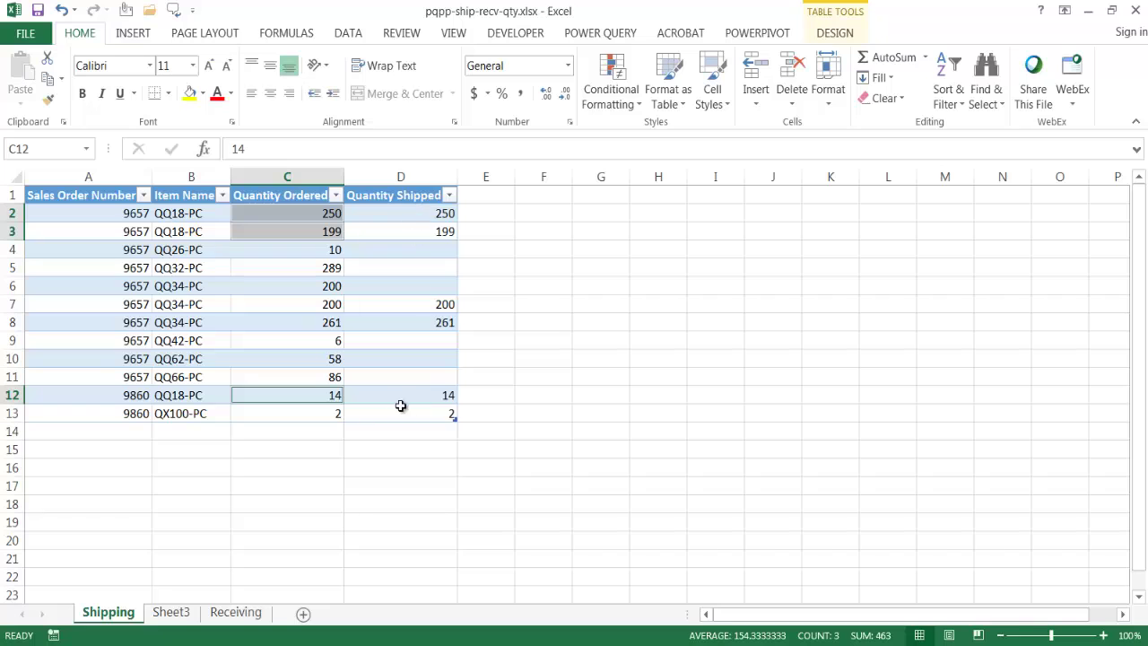
- Sum the three QQ18-PC Quantity Received entries on the Receiving sheet and return to the PivotTable on Sheet3
click(236, 612)
click(147, 214)
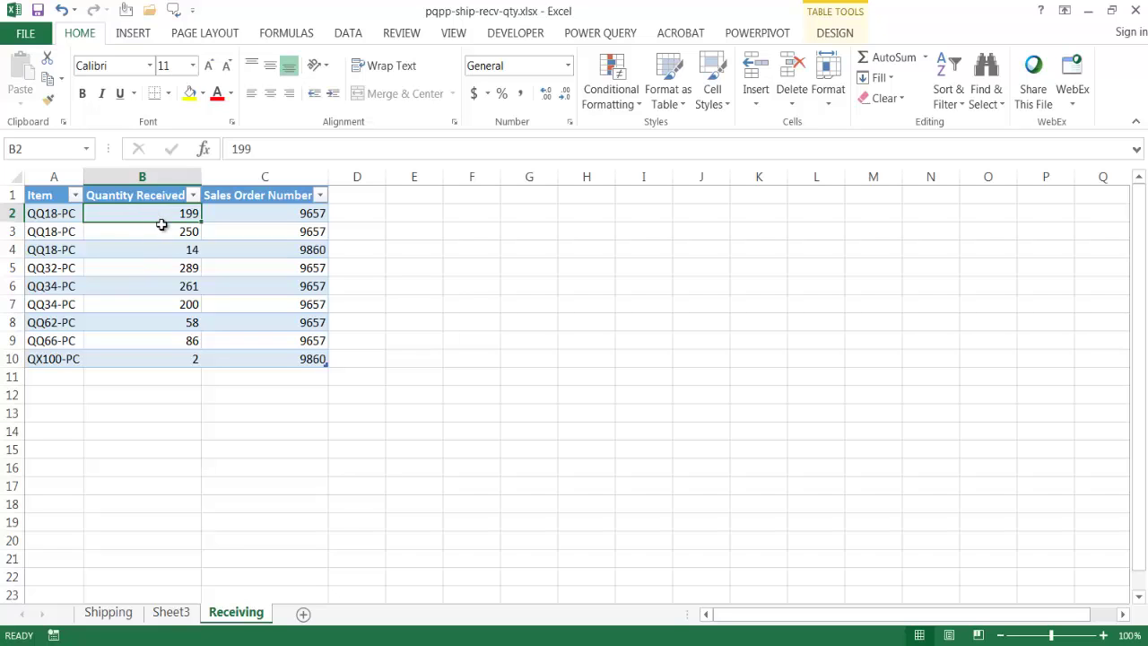
ctrl+click(149, 232)
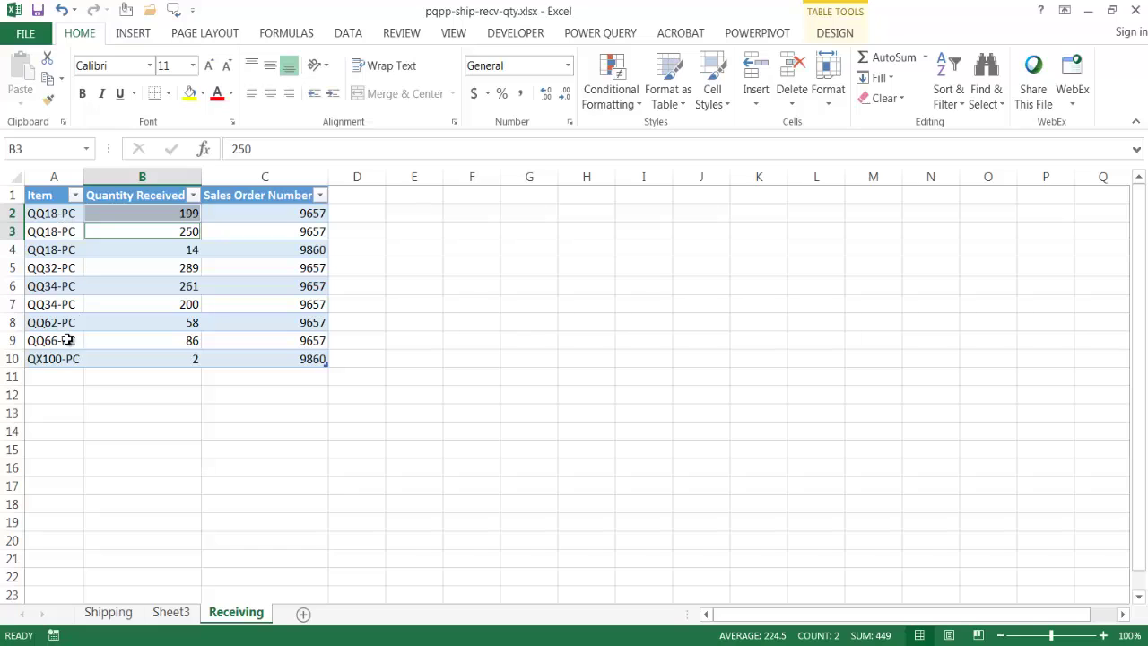
ctrl+click(160, 254)
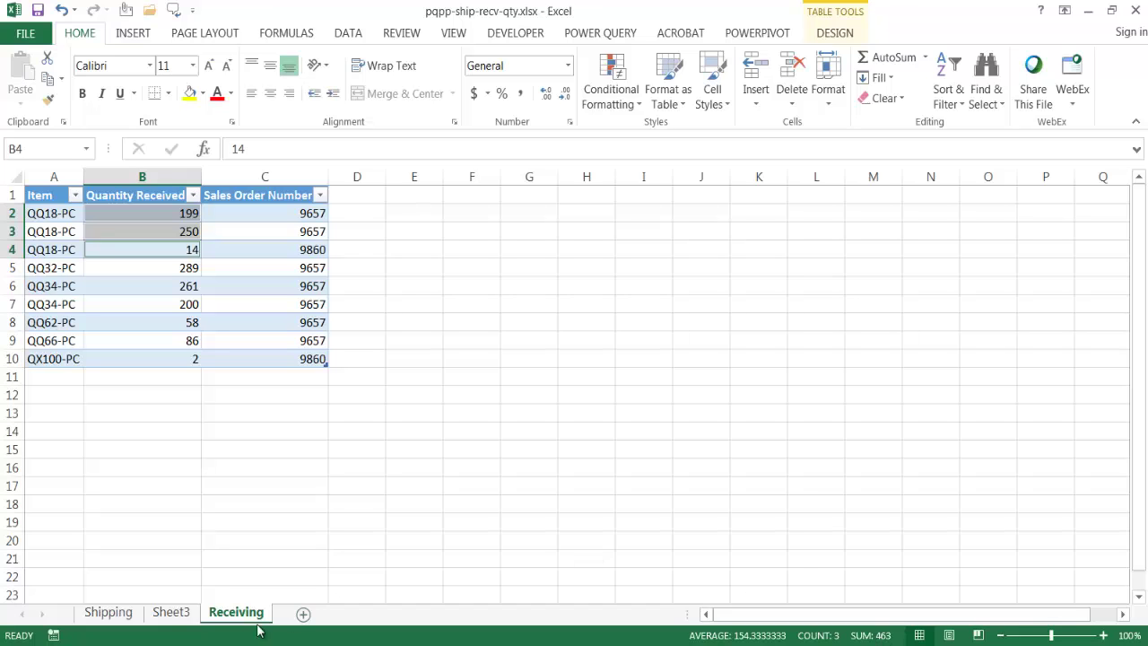
click(169, 614)
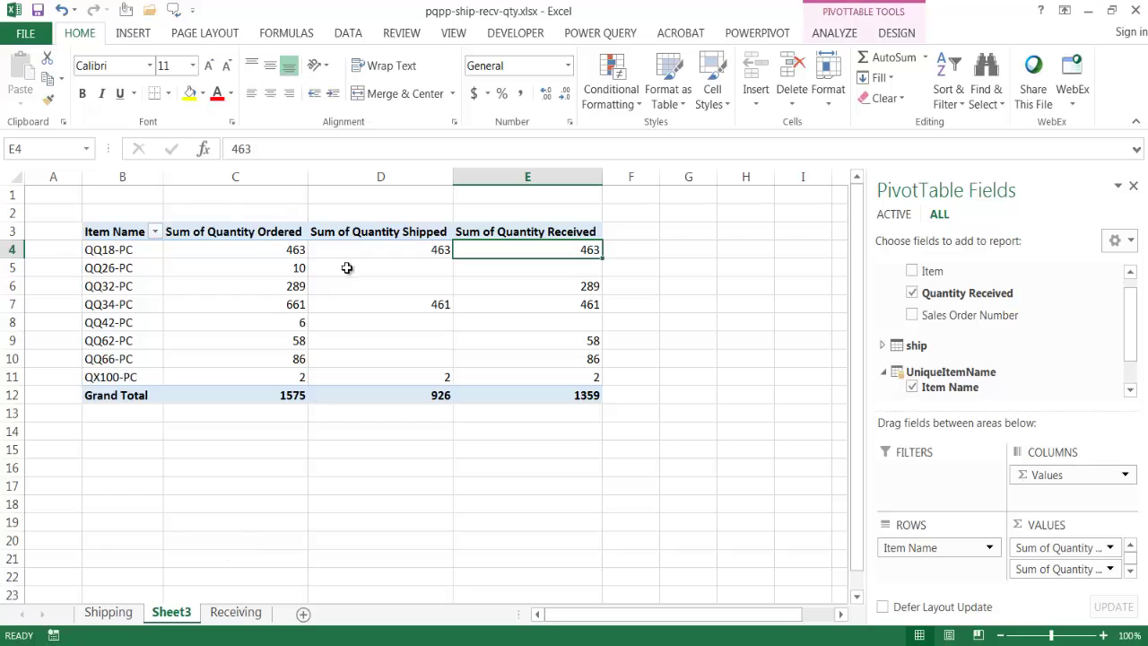
- Select the QQ32-PC received quantity in the PivotTable and close the PivotTable Fields pane
mouse_move(374, 279)
click(694, 261)
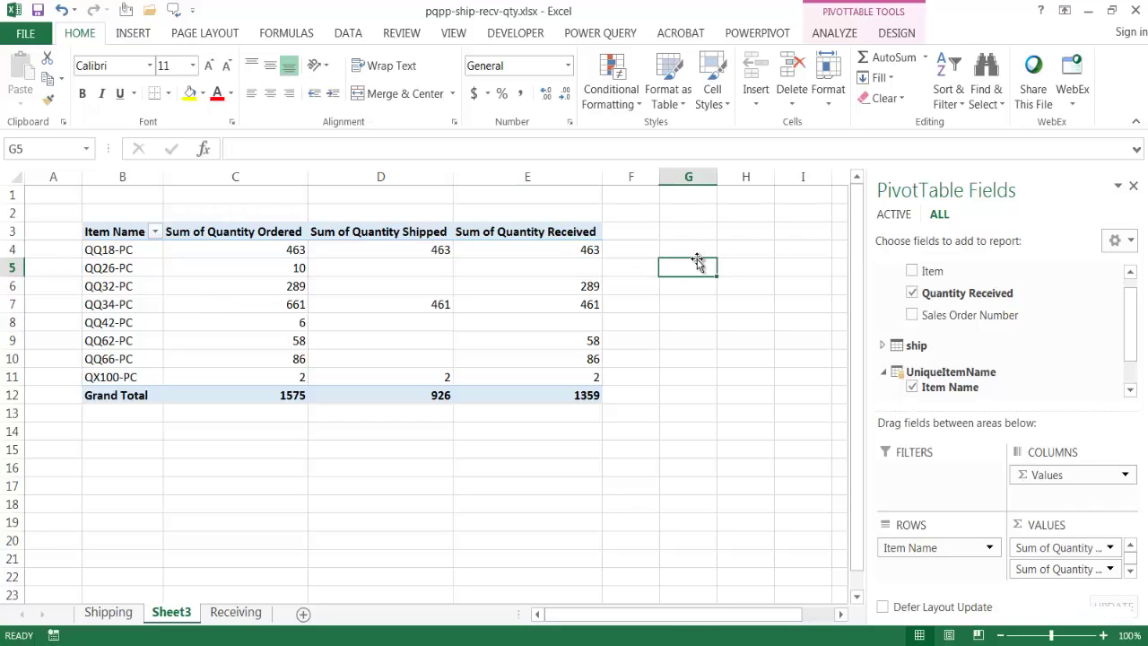
key(Left)
key(Left)
key(Down)
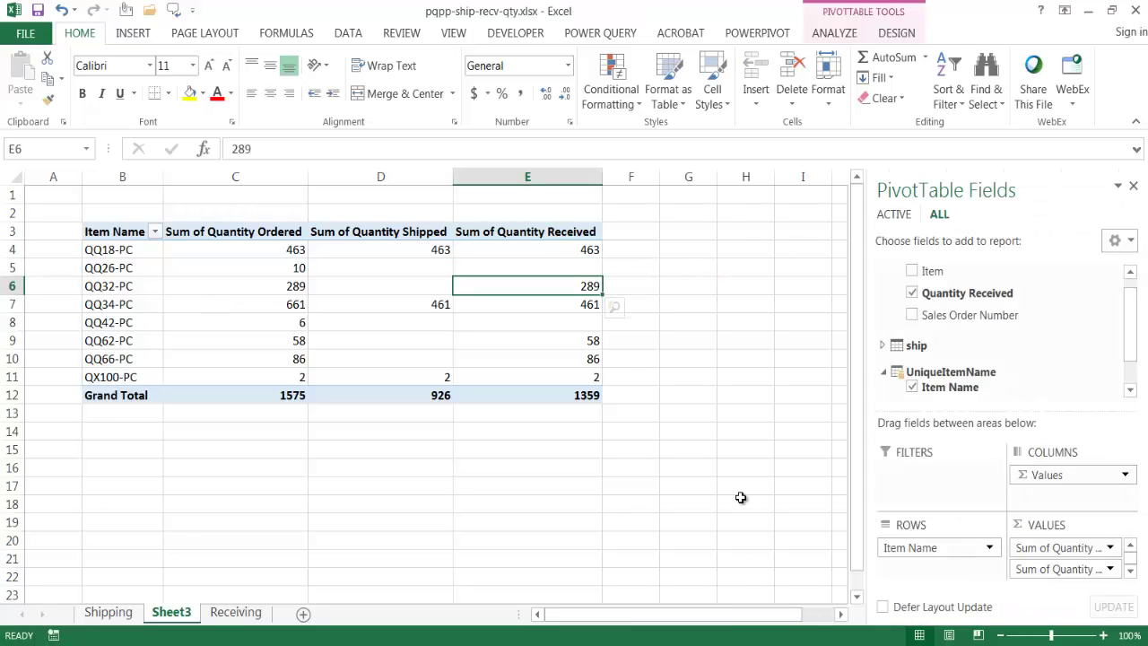
click(1132, 186)
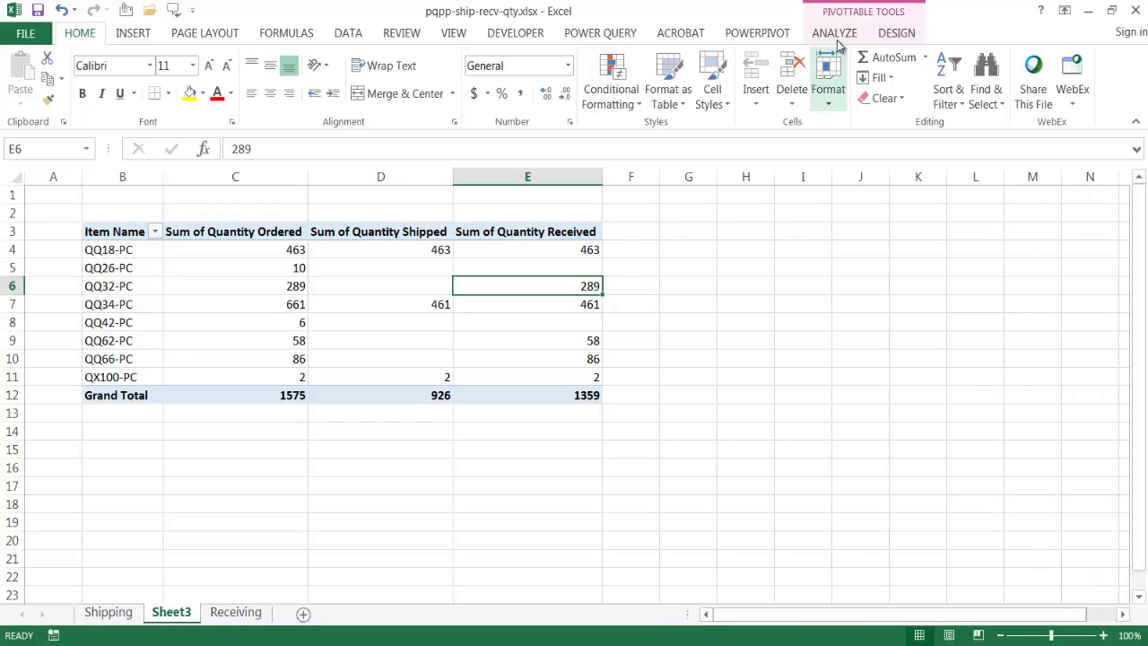
- Insert a slicer for Sales Order Number from the UniqueSalesOrder table
click(888, 35)
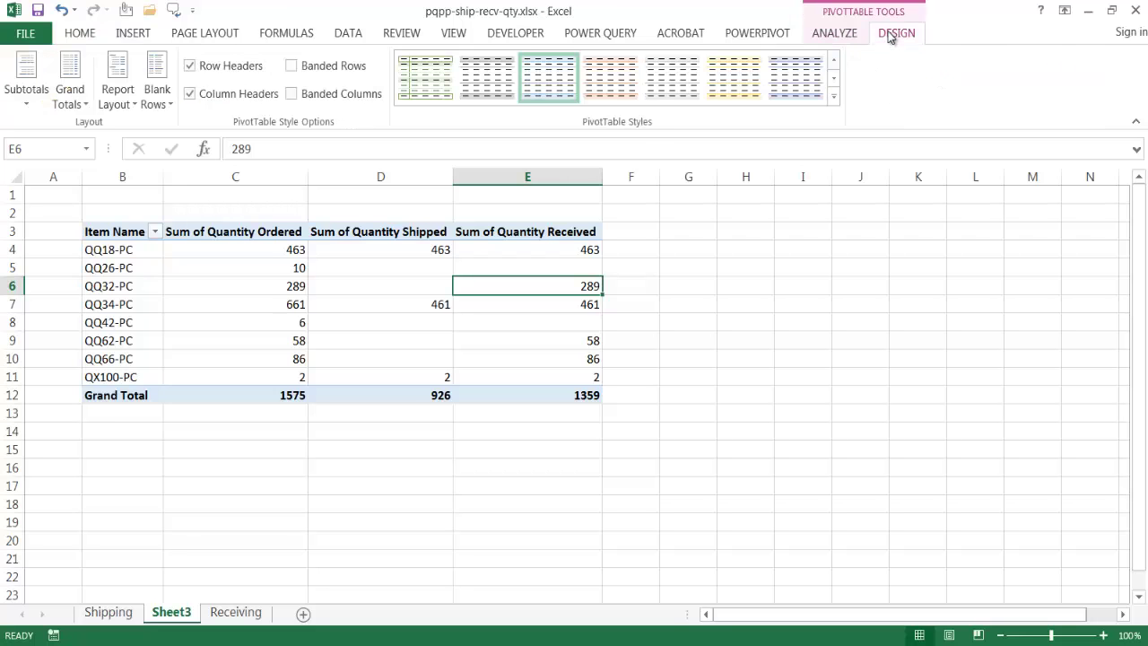
click(847, 36)
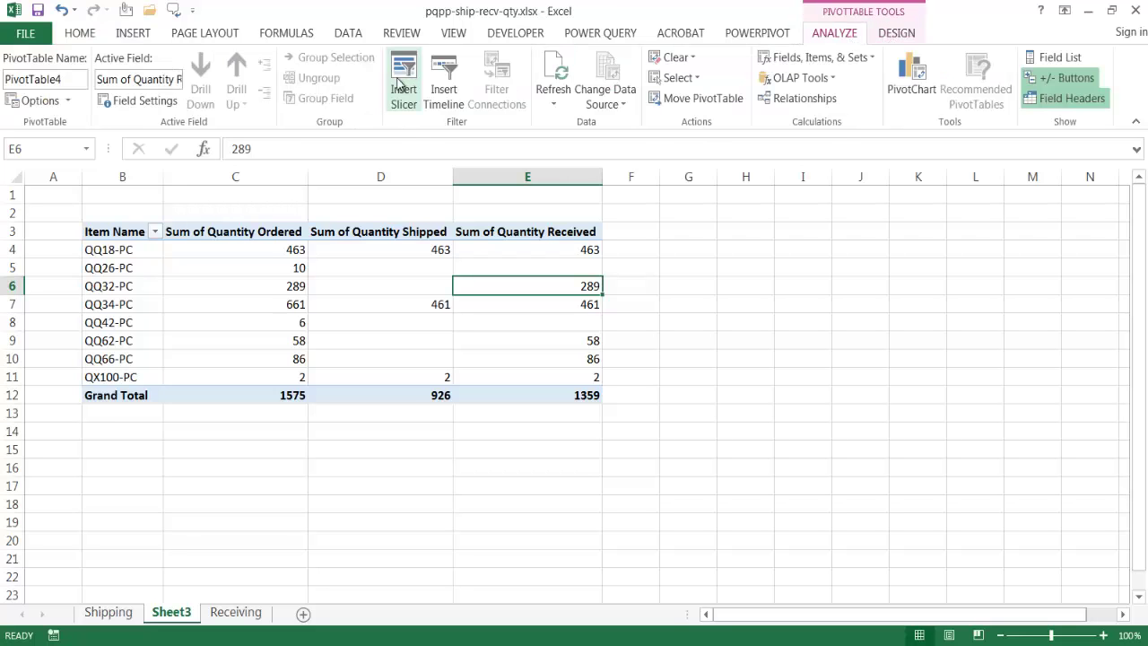
click(403, 84)
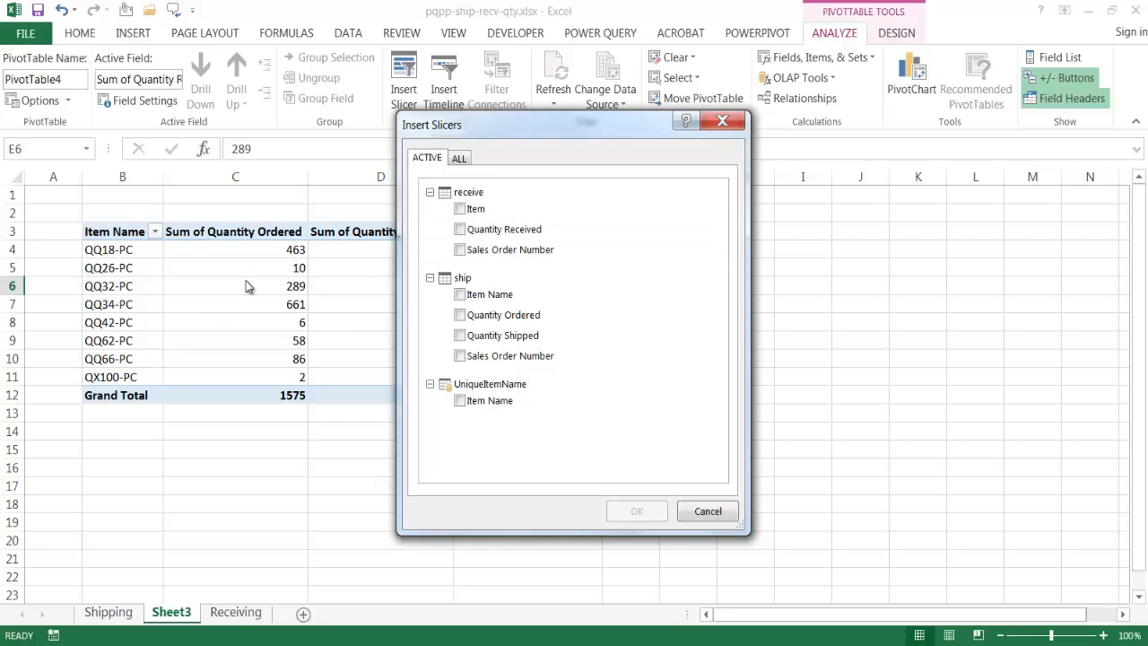
click(461, 160)
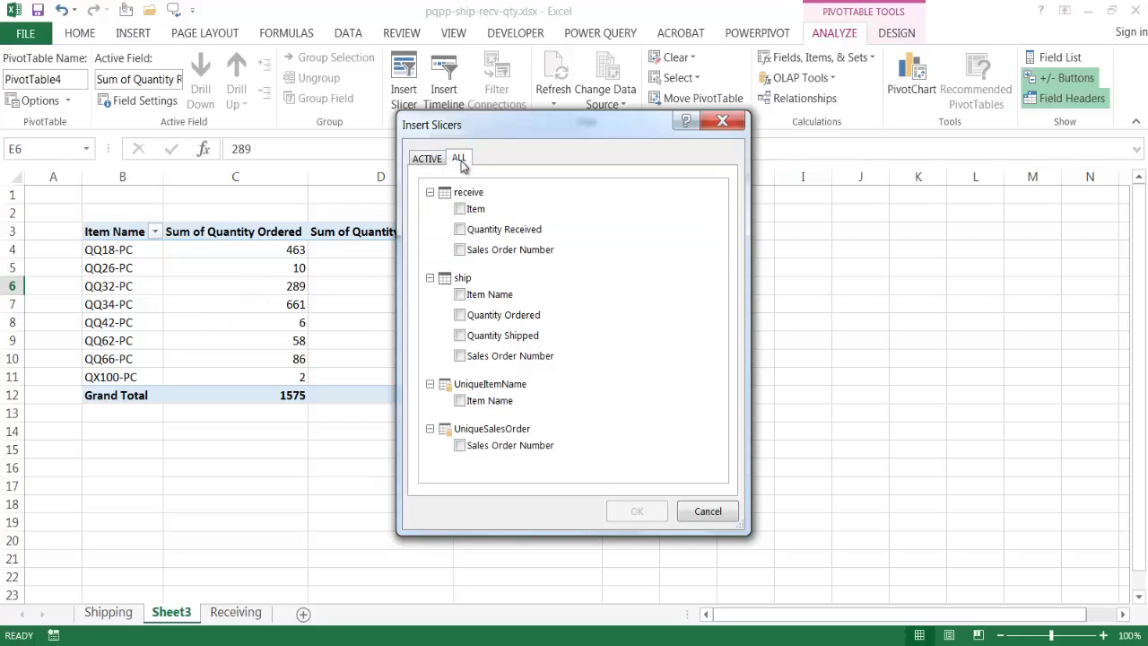
click(461, 446)
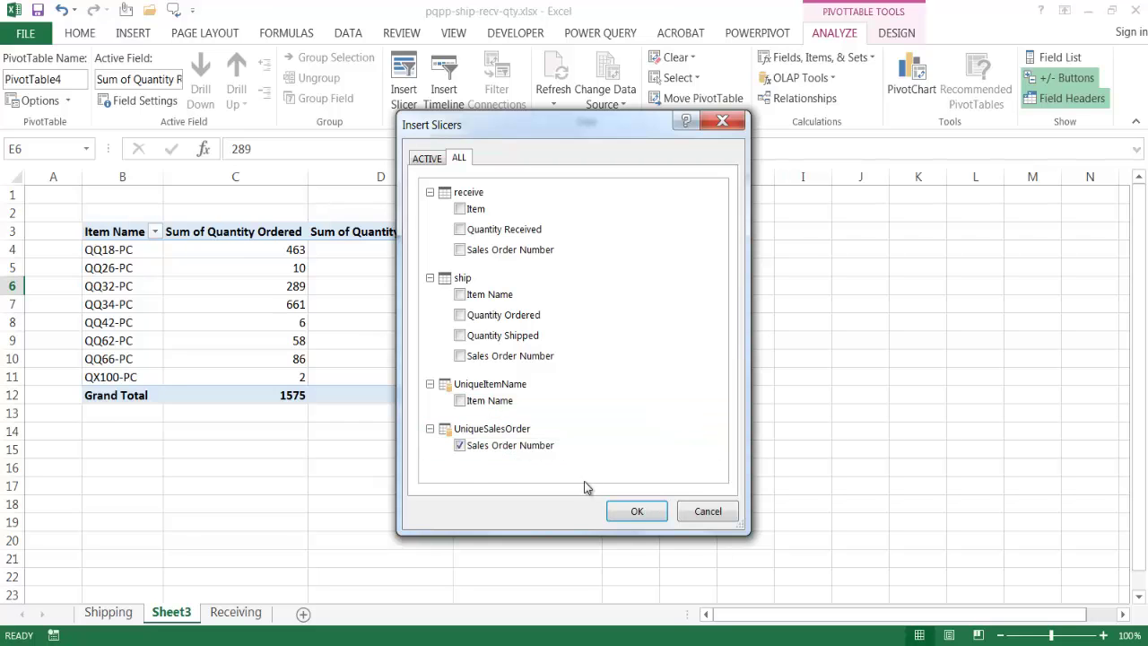
click(637, 512)
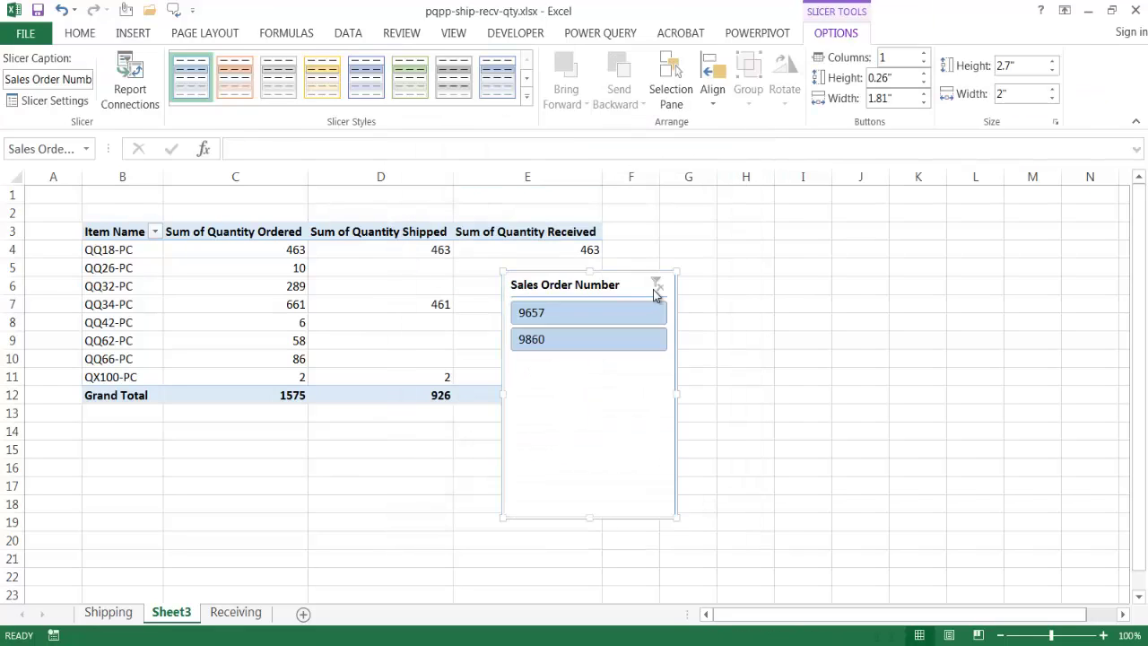
- Shorten the Sales Order Number slicer to about 1.04" high and place it beside the PivotTable over columns H to J
drag(592, 516, 592, 369)
drag(627, 277, 614, 285)
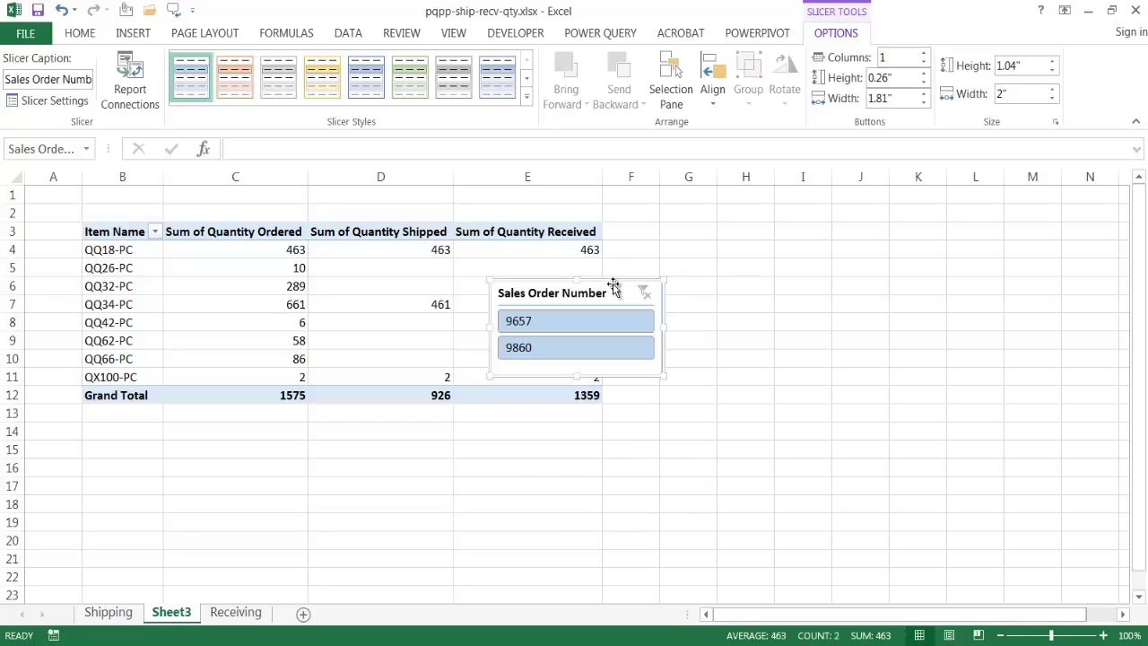
drag(617, 279, 823, 223)
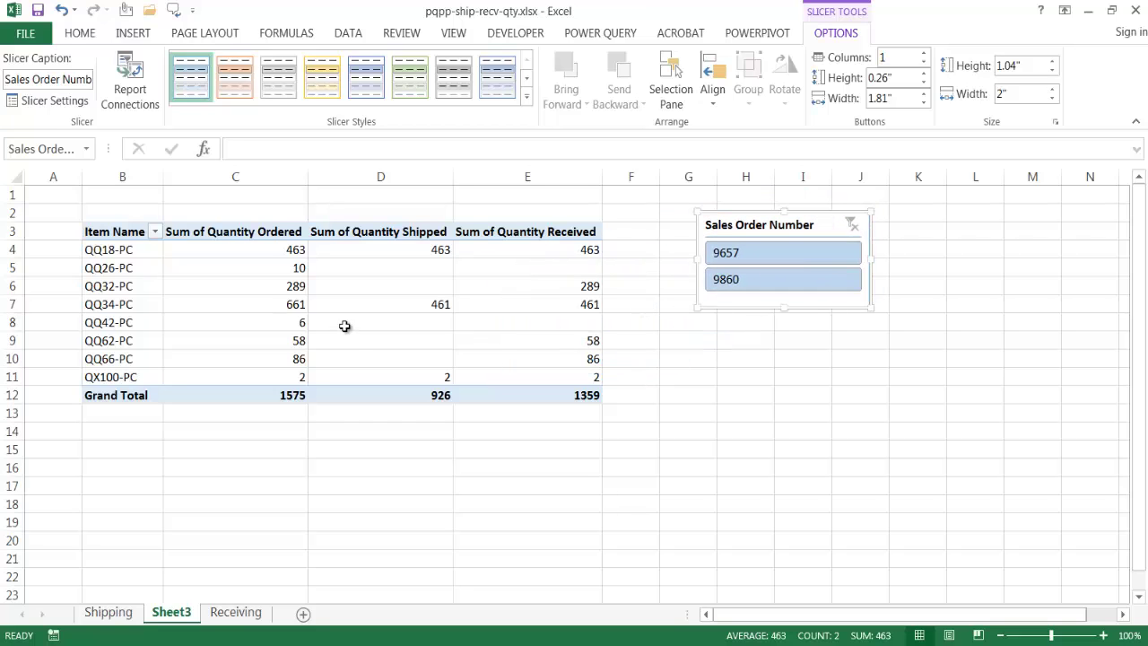
click(154, 231)
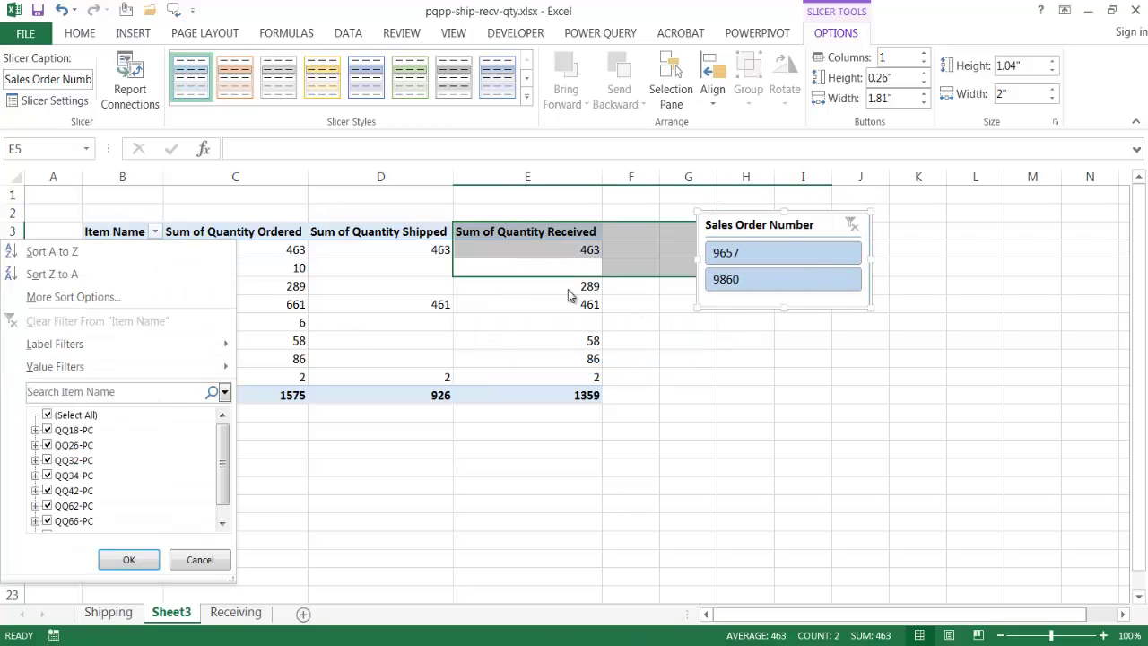
key(Escape)
click(807, 400)
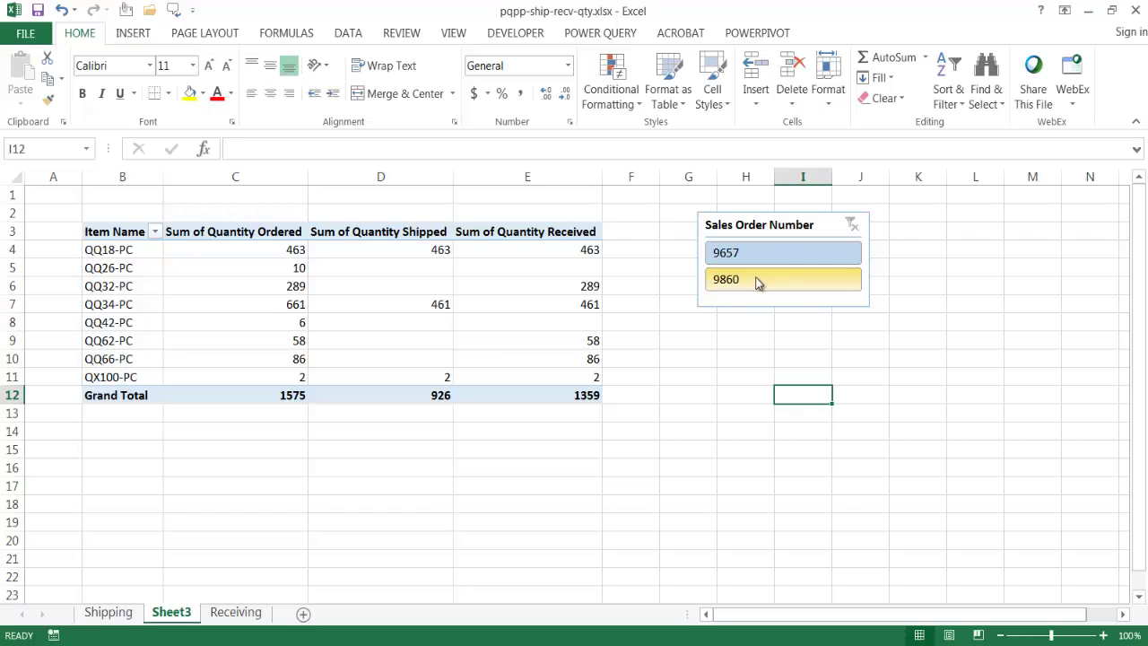
- Filter the PivotTable with the slicer to the second sales order, switch to the first, and clear the slicer filter
click(758, 280)
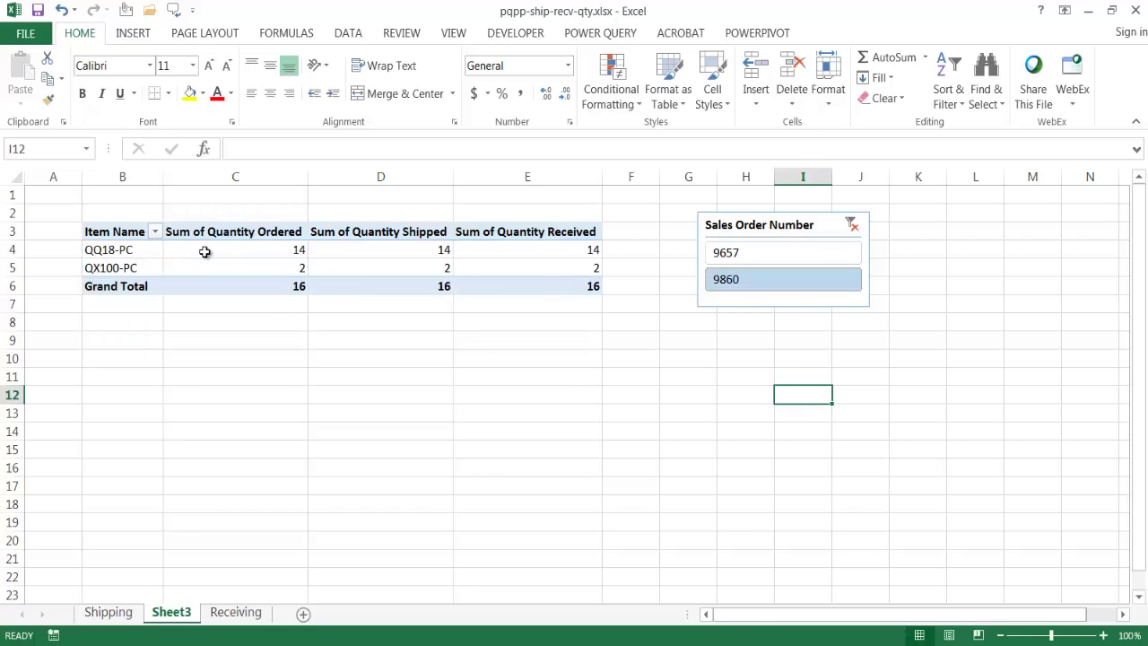
mouse_move(272, 250)
click(767, 257)
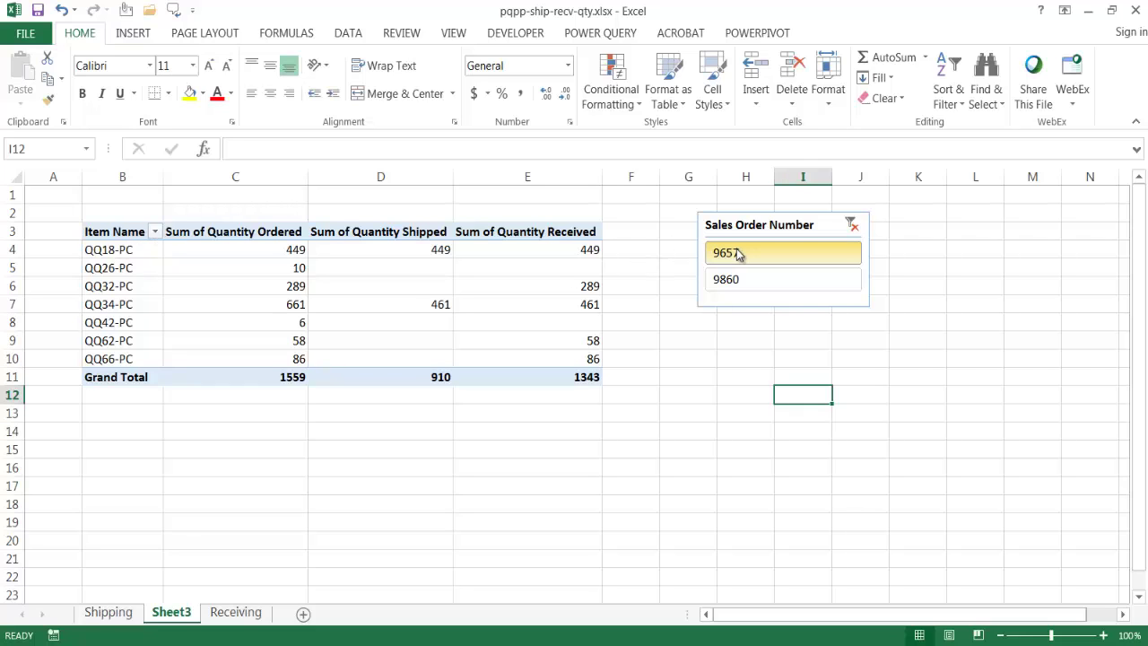
click(859, 230)
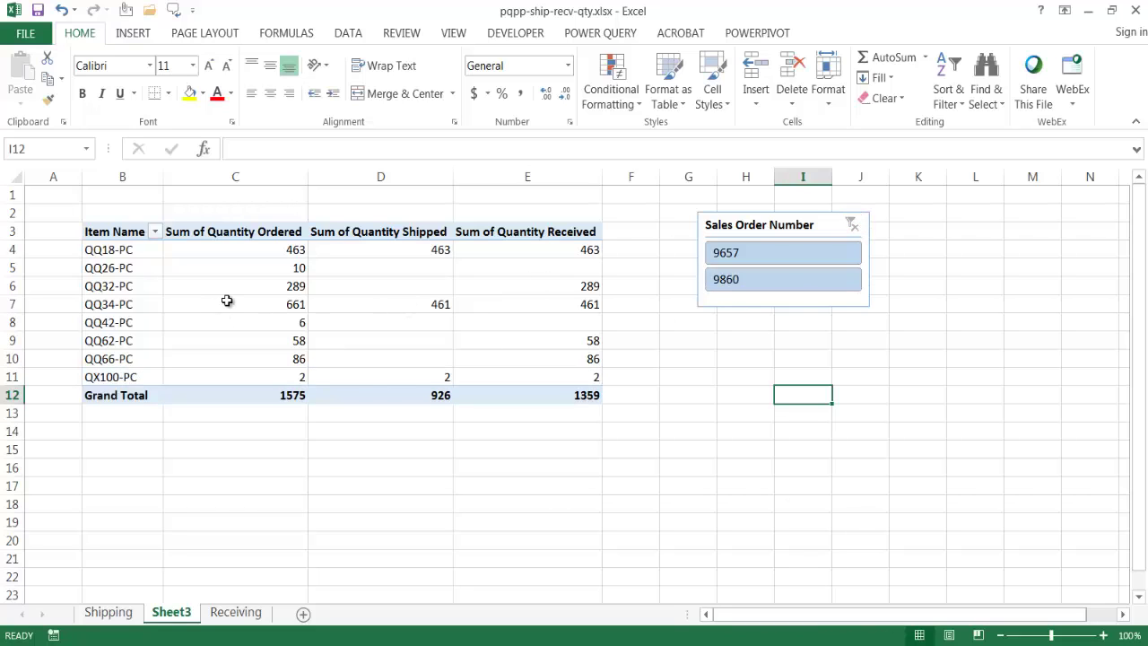